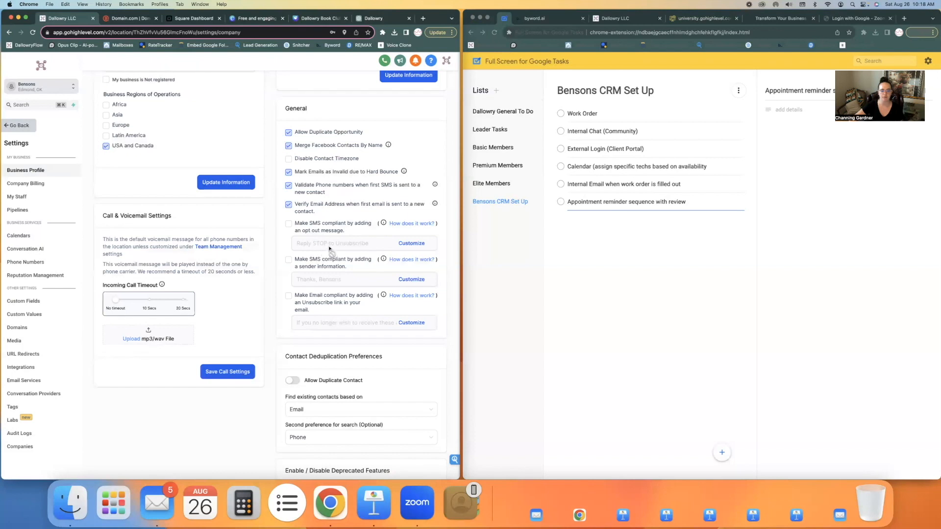
- Create a new automation workflow from scratch and name it "STOP Unsubscribe"
left_click(14, 126)
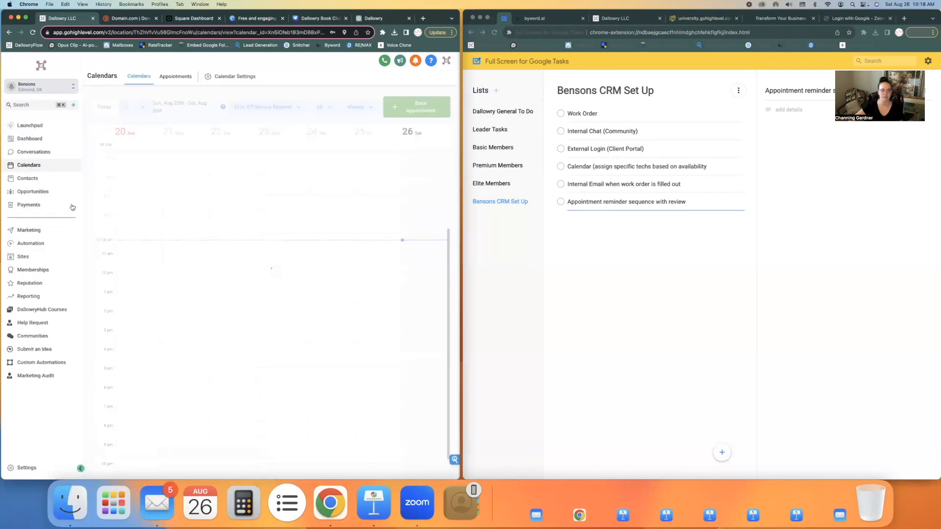
left_click(29, 245)
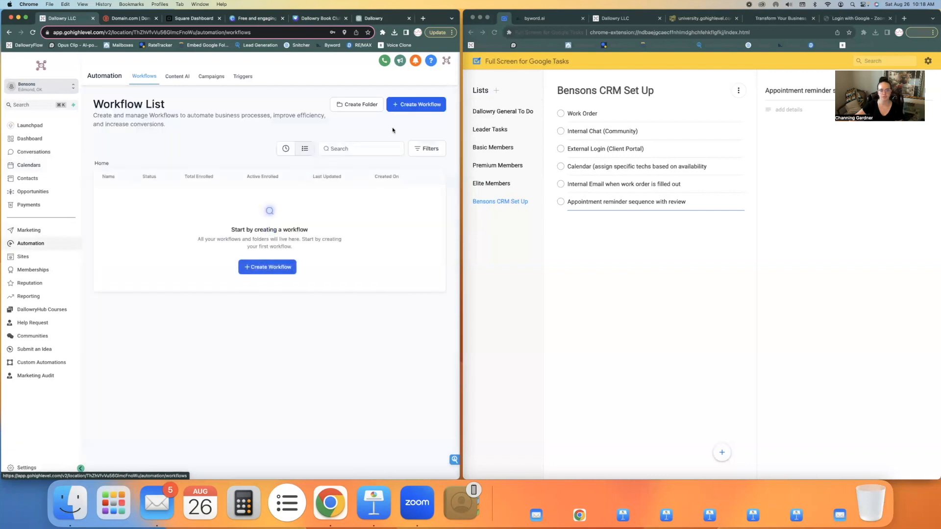
left_click(406, 105)
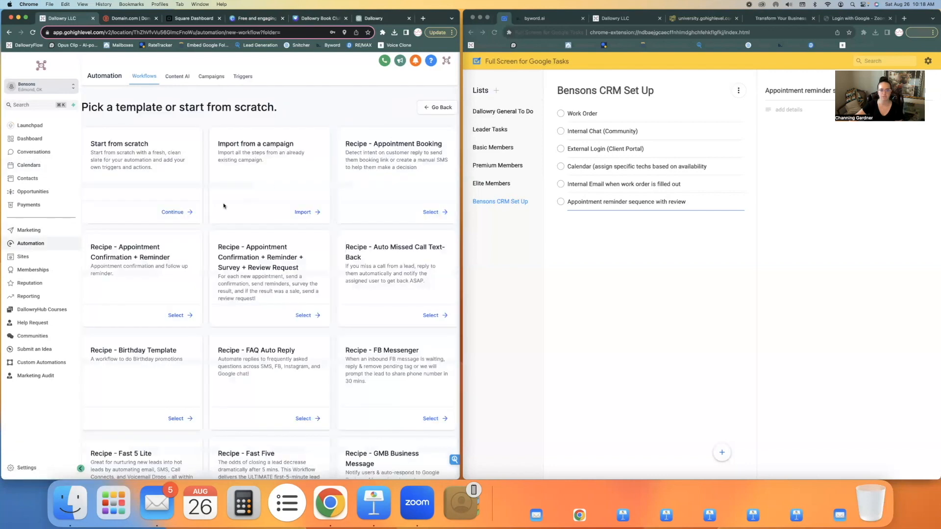
left_click(184, 211)
left_click(226, 62)
type("STOP Unsubscribe")
left_click(242, 104)
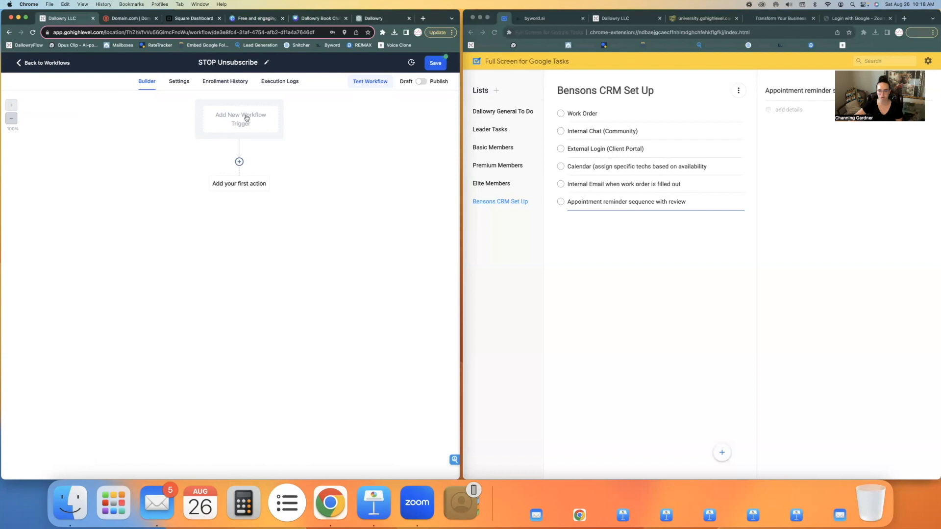
- Add a Customer Replied trigger filtered to replies that contain the phrase "STOP" and save it
left_click(246, 117)
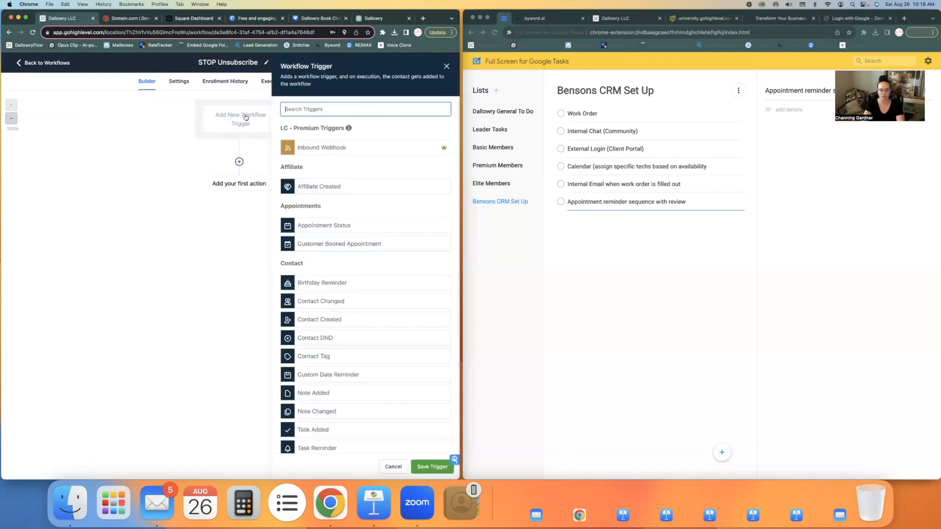
type("rep")
left_click(324, 147)
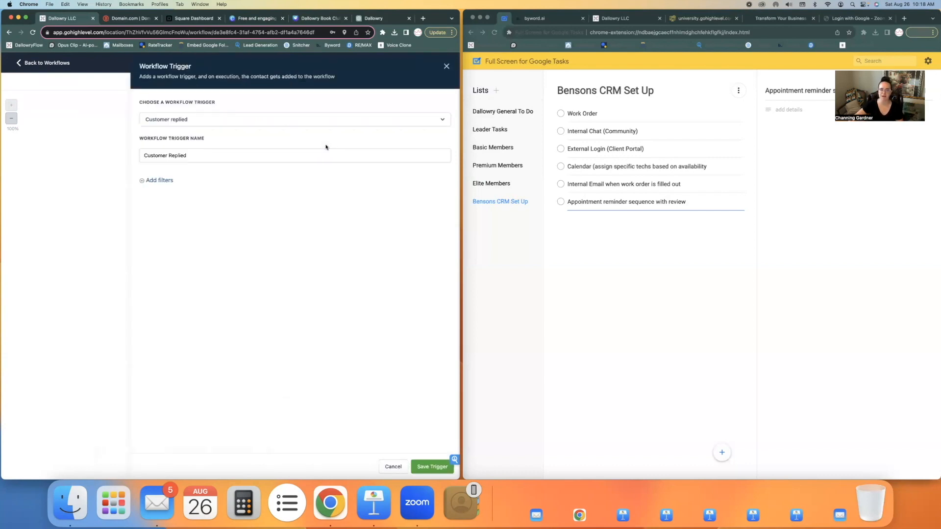
left_click(155, 181)
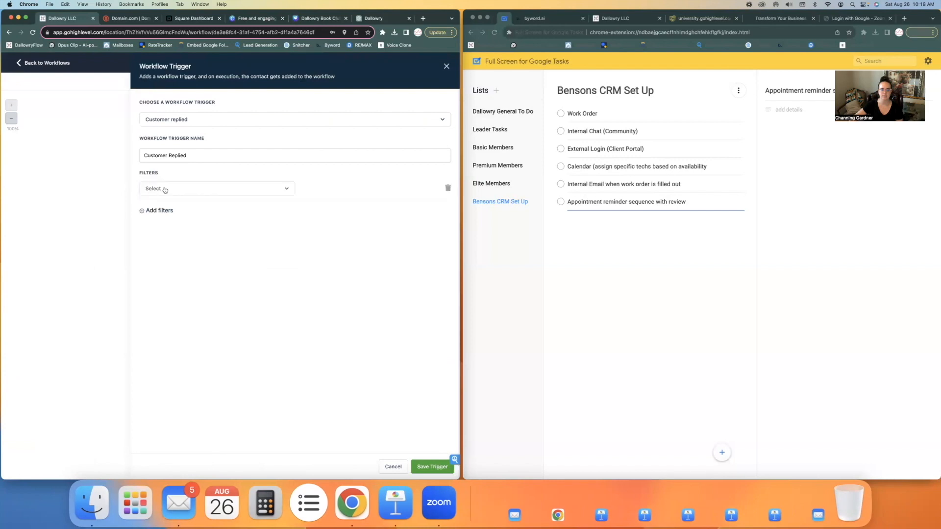
left_click(164, 189)
left_click(181, 240)
left_click(318, 190)
type("STOP")
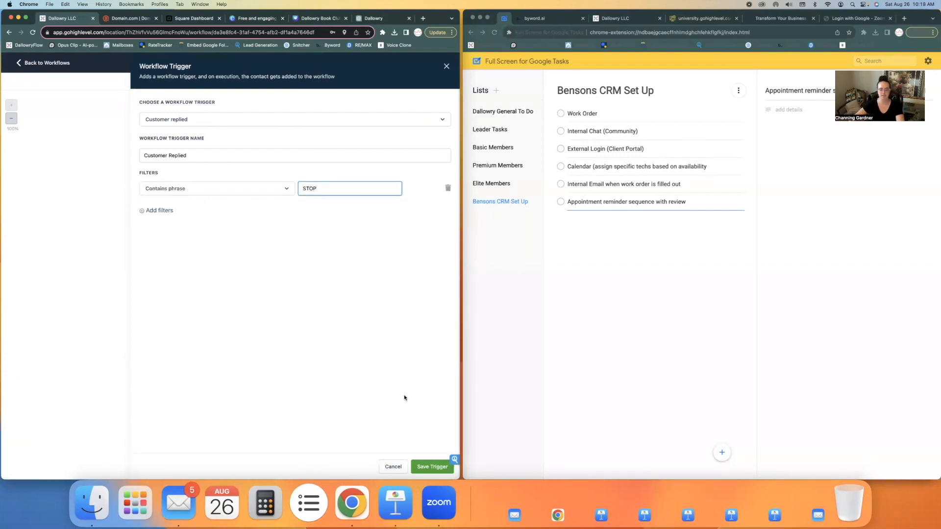
left_click(432, 467)
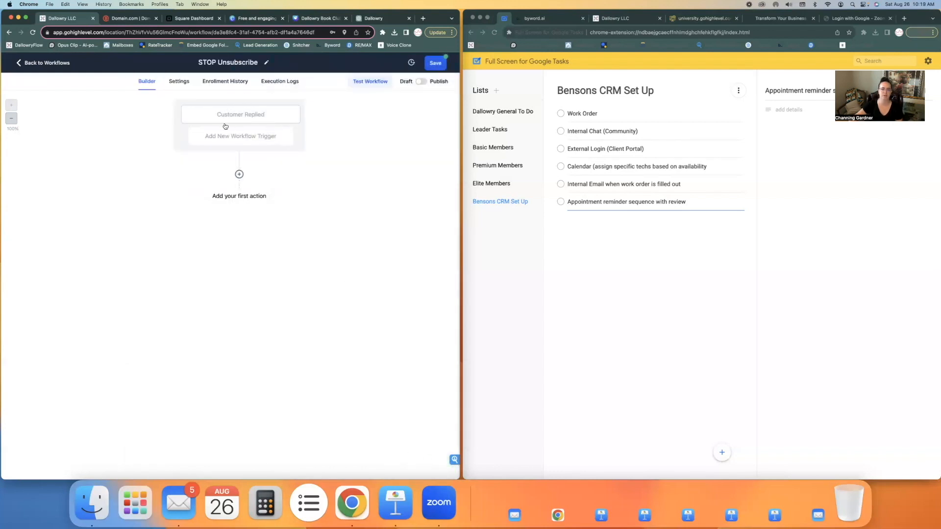
- Add an Enable/Disable DND action that enables DND for the specific channel SMS, and save the workflow as published
left_click(239, 175)
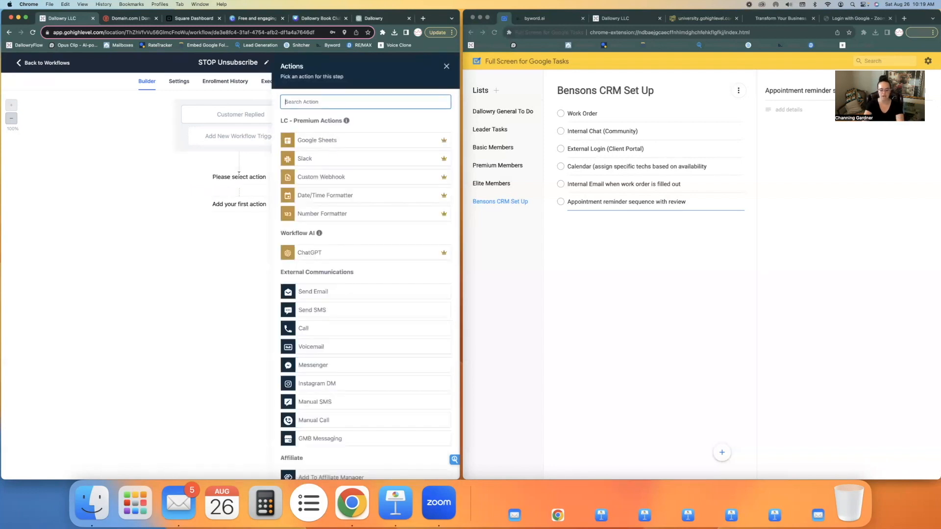
type("DND")
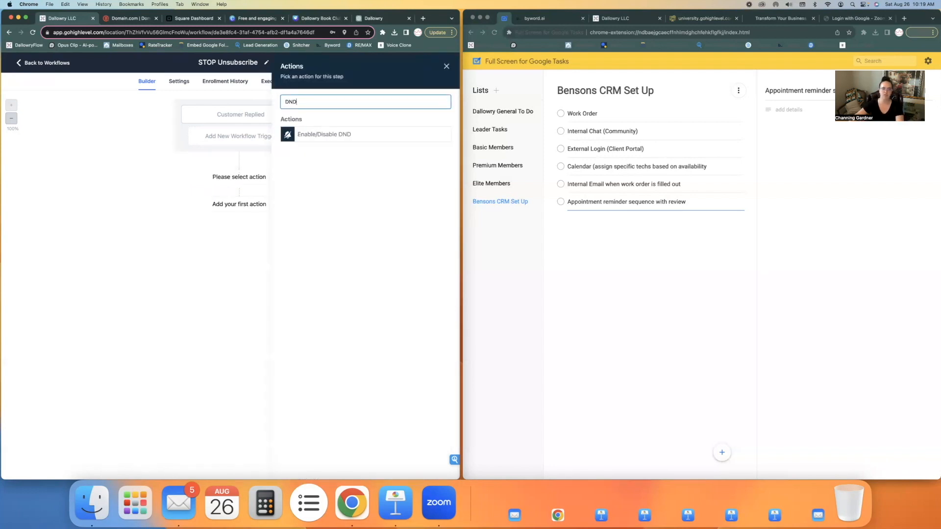
left_click(329, 135)
left_click(311, 147)
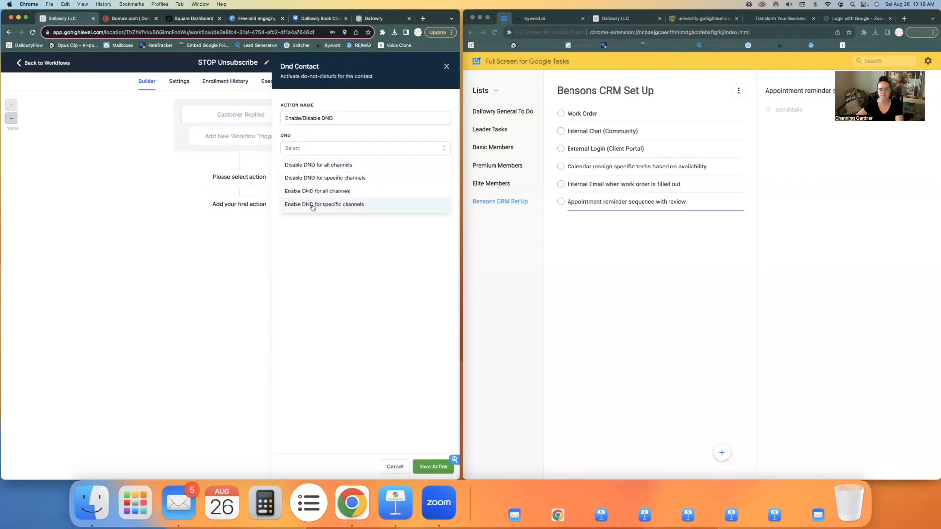
left_click(347, 206)
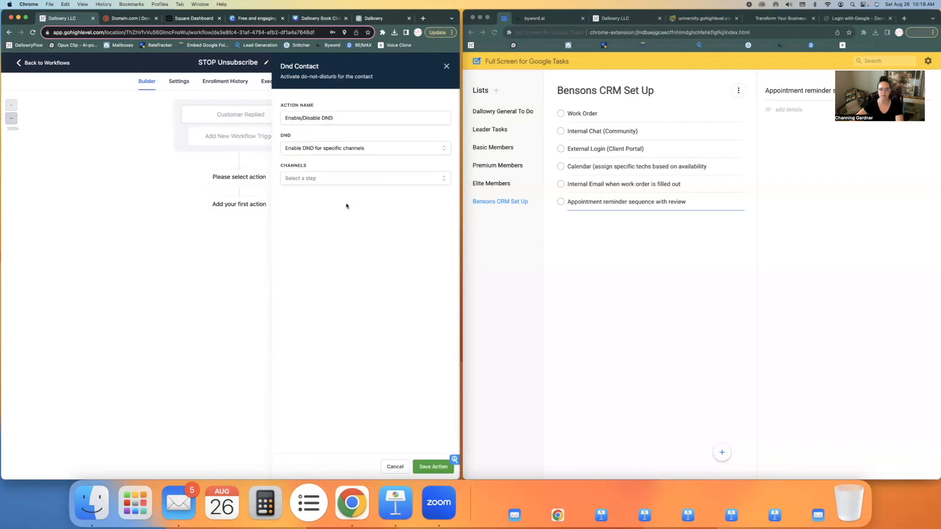
left_click(323, 177)
left_click(296, 237)
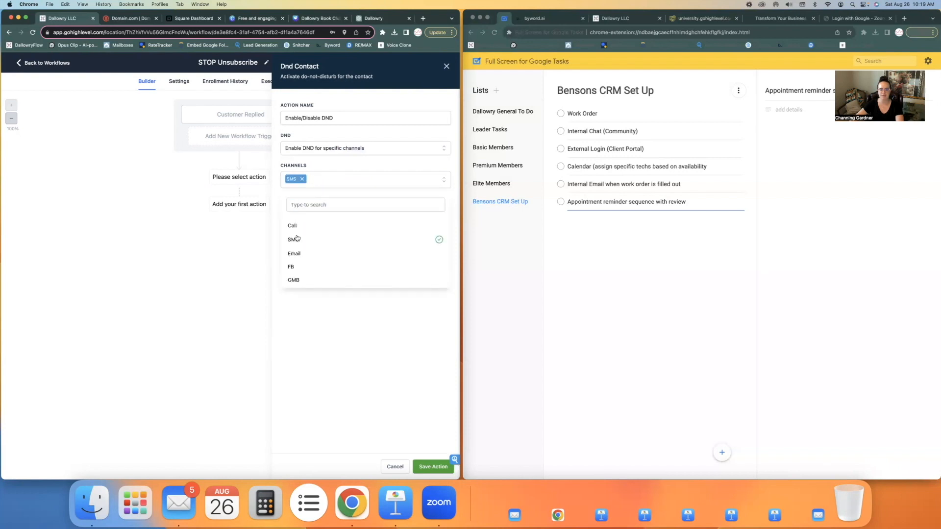
left_click(349, 339)
left_click(426, 467)
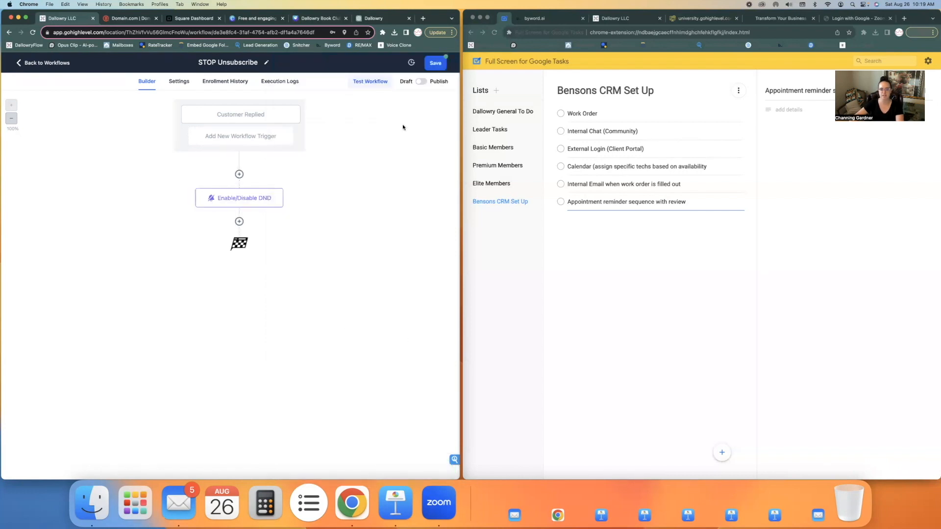
left_click(434, 62)
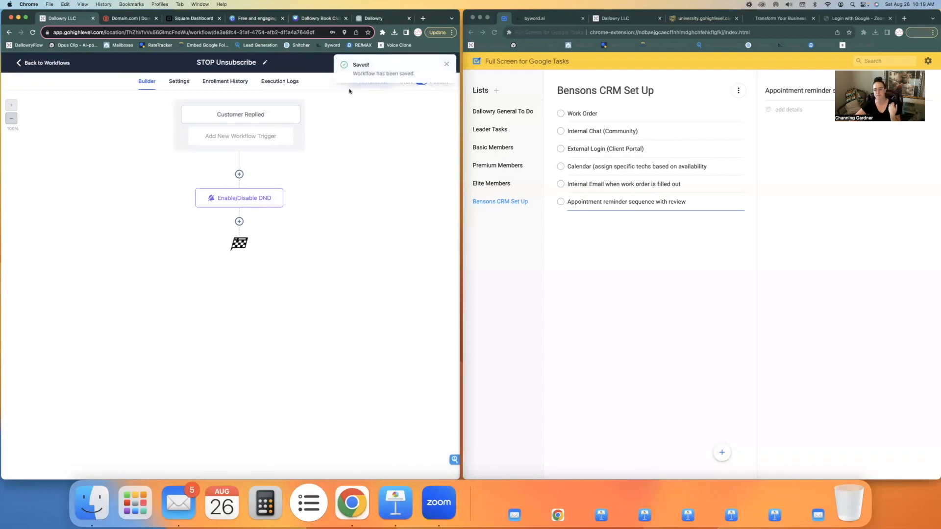
- Leave the workflow and start a new blank form from scratch in the site's form builder
left_click(58, 63)
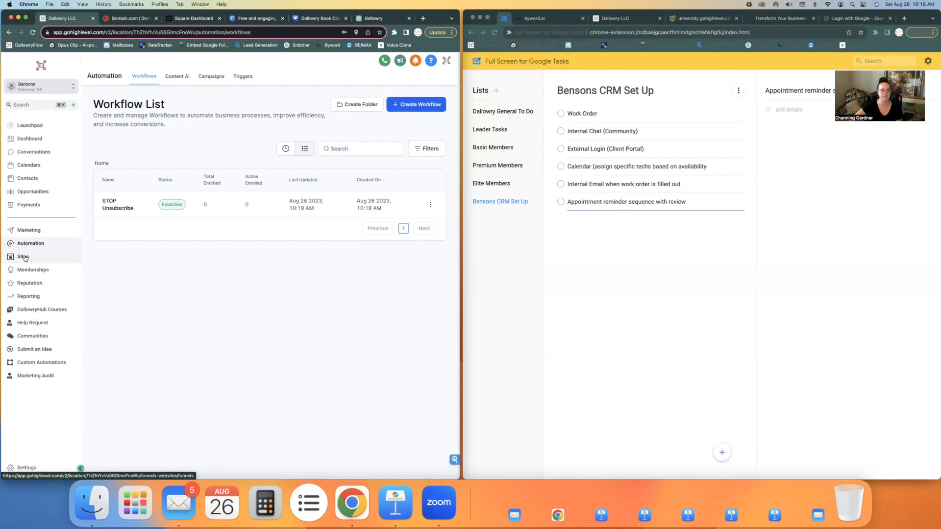
left_click(23, 258)
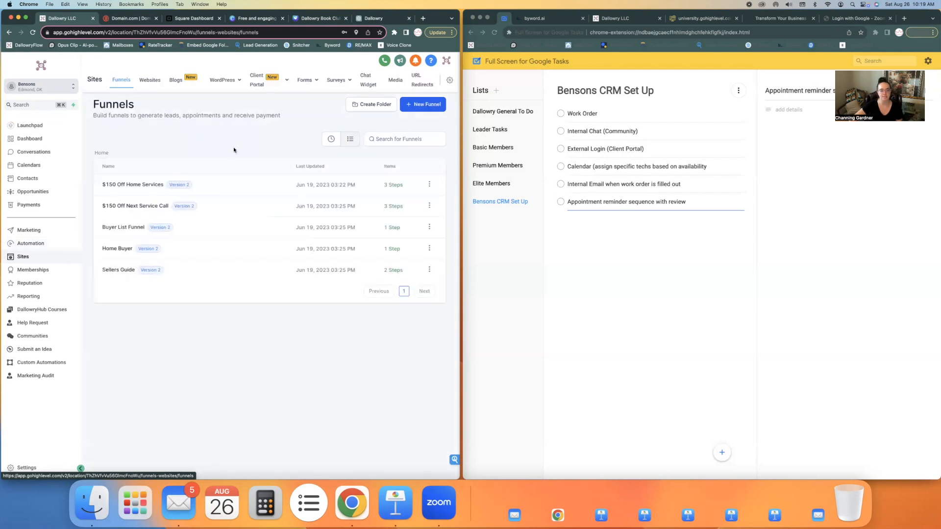
left_click(305, 82)
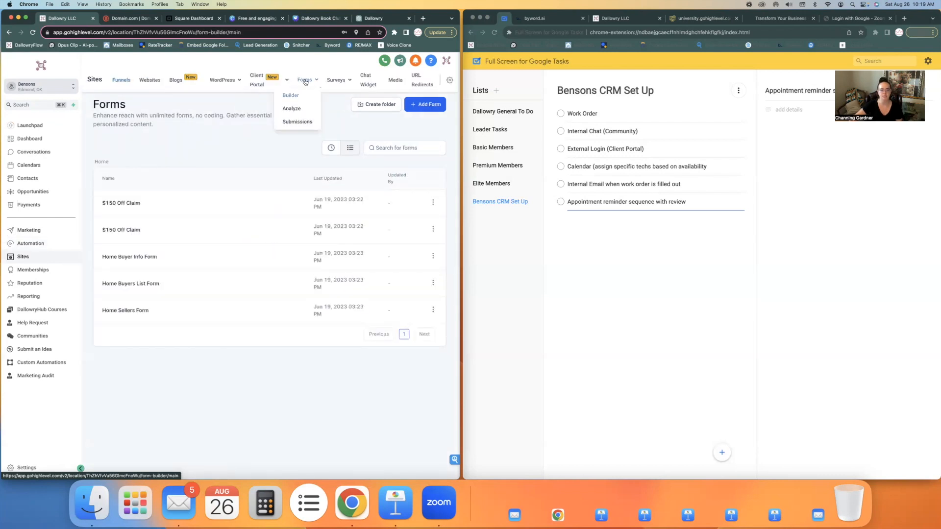
left_click(419, 104)
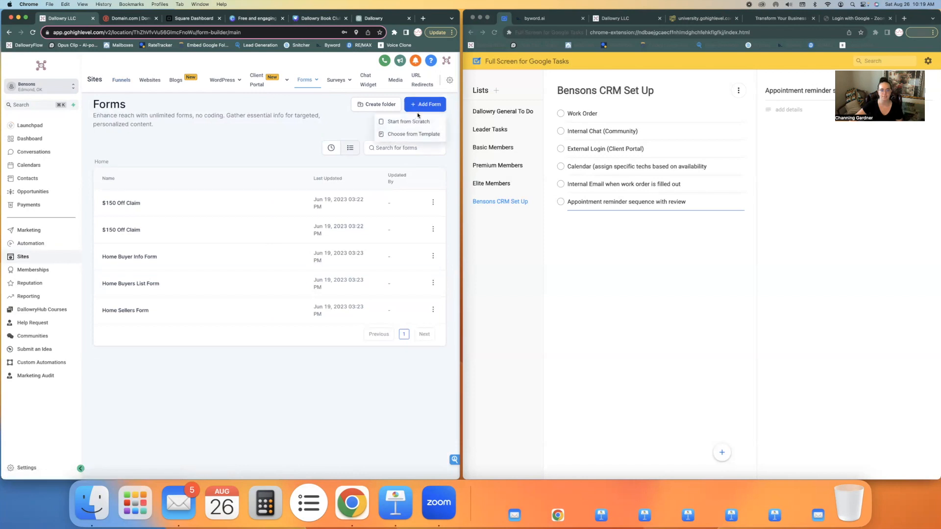
left_click(416, 121)
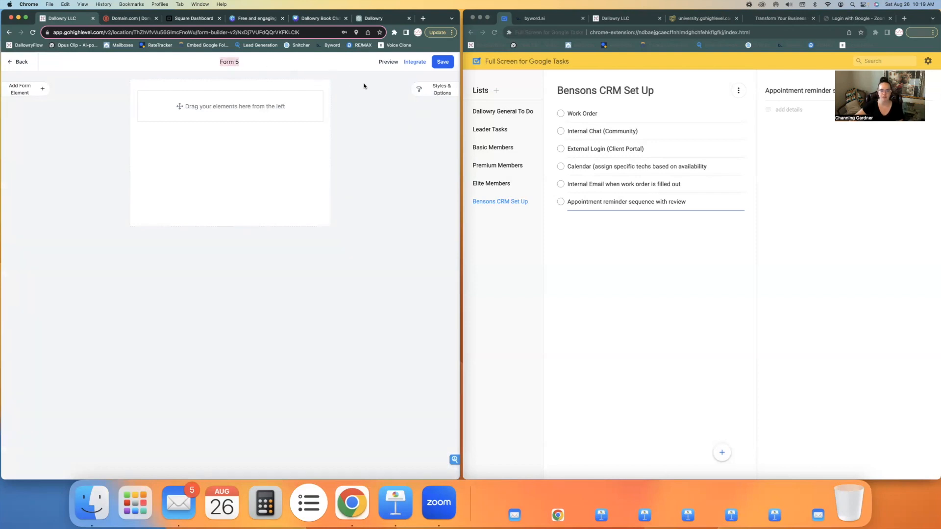
- Rename the form to "UNSUBSCRIBE Form" in its options
left_click(430, 92)
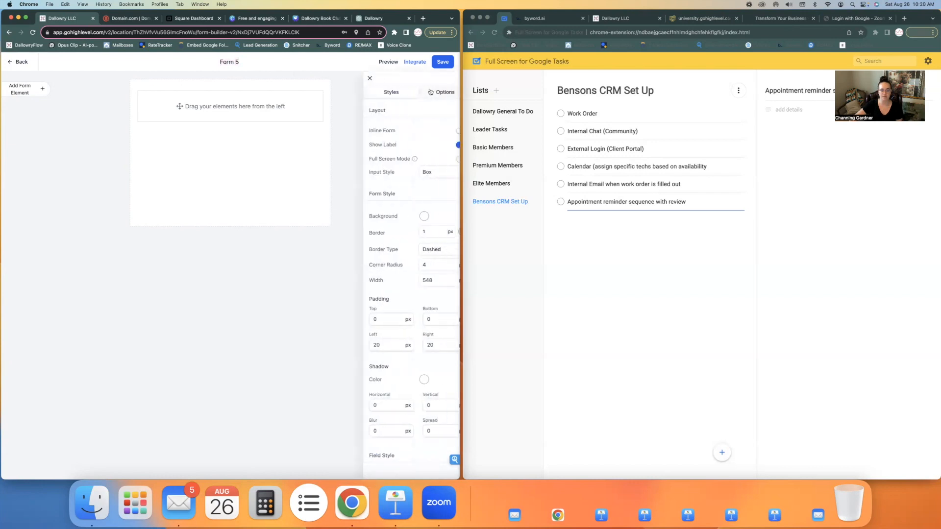
left_click(431, 92)
left_click(401, 129)
key("super+a")
type("UNSUBSC")
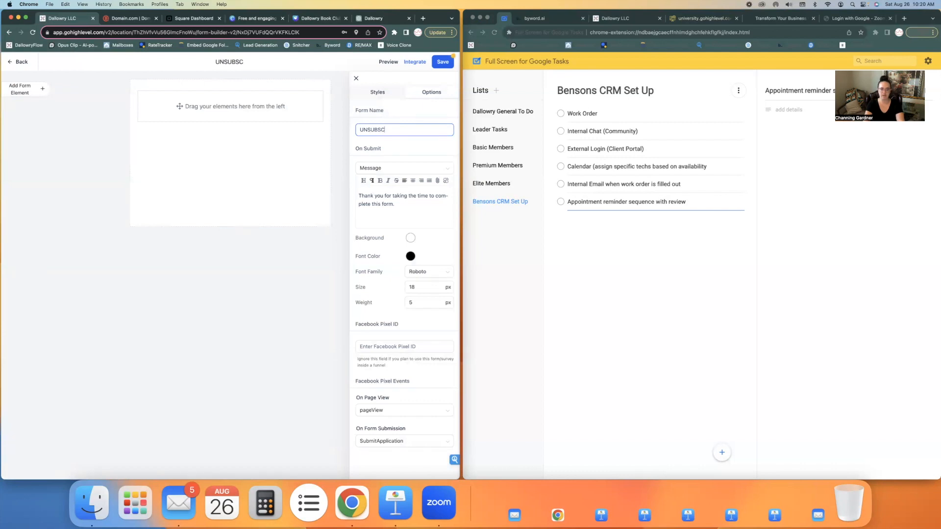
type("RIBE Form")
- Place a text element on the empty form and make it read "THANK YOU FOR UNSUBSCRIBING."
left_click(43, 88)
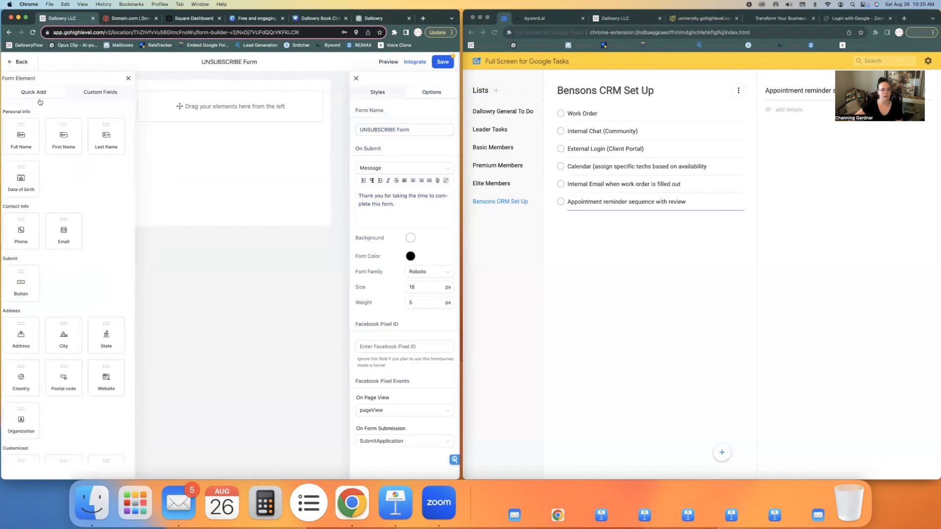
scroll(26, 343, "down", 1)
scroll(27, 360, "down", 2)
left_click_drag(23, 398, 230, 129)
left_click(194, 113)
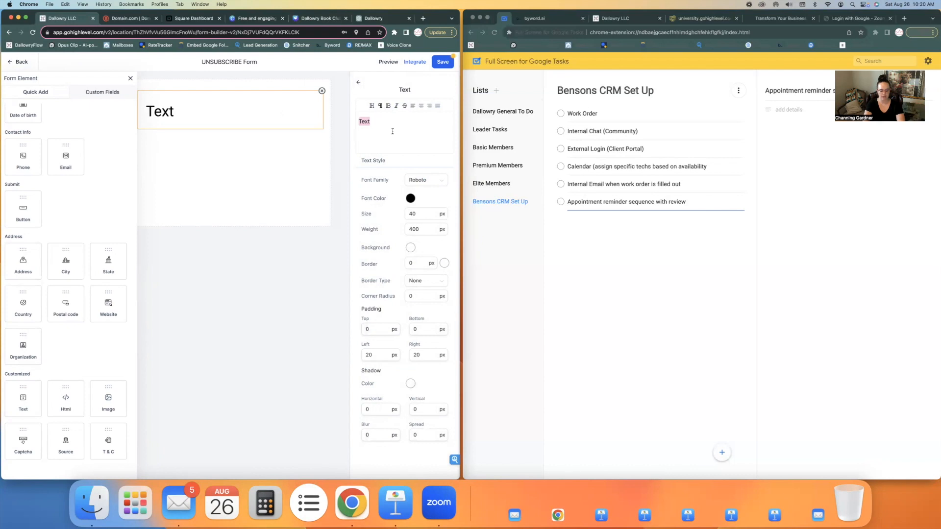
type("THANK YOU FOR U")
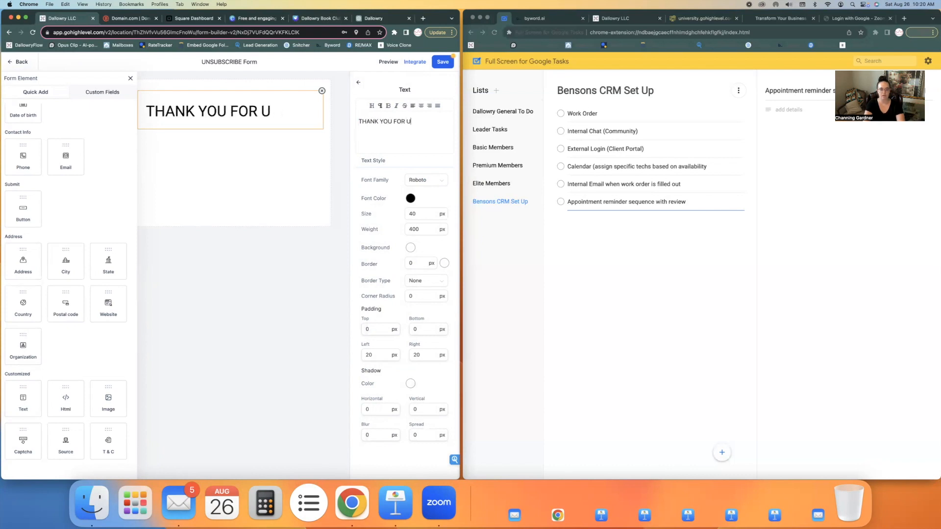
type("NSUBSCRIBING.")
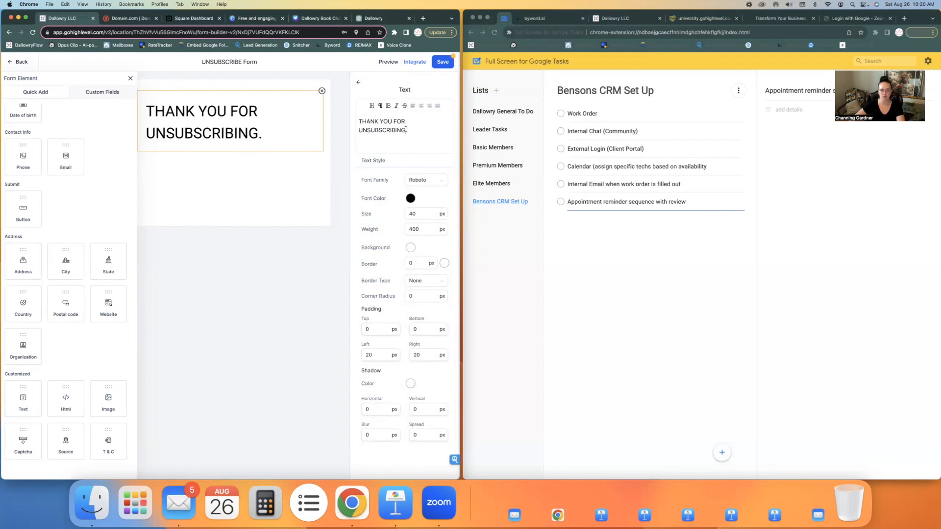
- Replace the text element's wording with "YOU HAVE NOW SUCCESSFULLY BEEN UNSUBSCRIBED FROM BENSONS MAILING LIST."
key("ctrl+a")
type("YOU HAVE NOW SUCCESSFULLY BEEN UNSUBSCRIBED FROM")
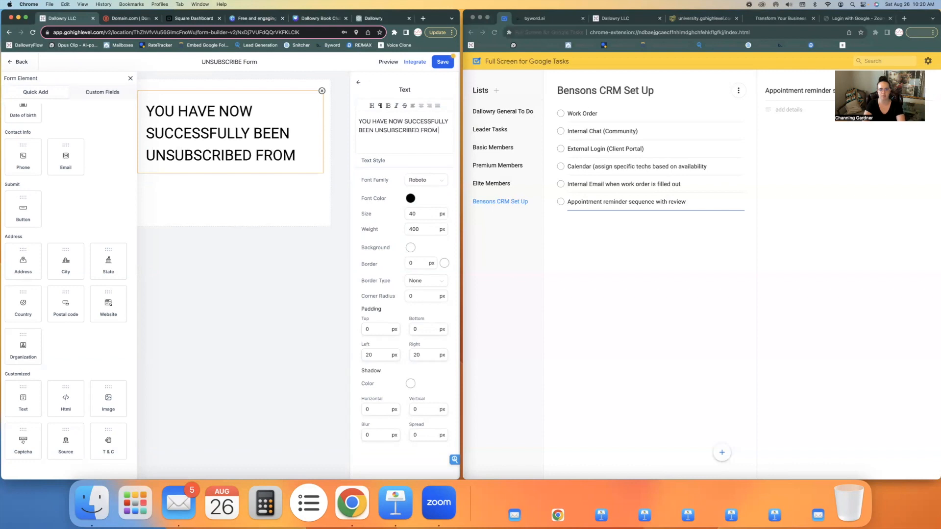
type(" BENSONS")
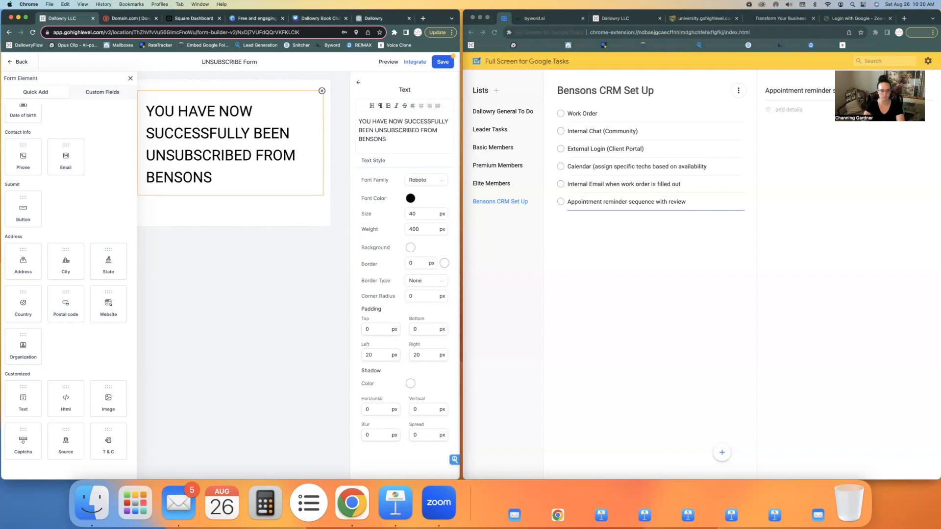
type("MAILLING")
key("BackSpace")
key("BackSpace")
key("BackSpace")
key("BackSpace")
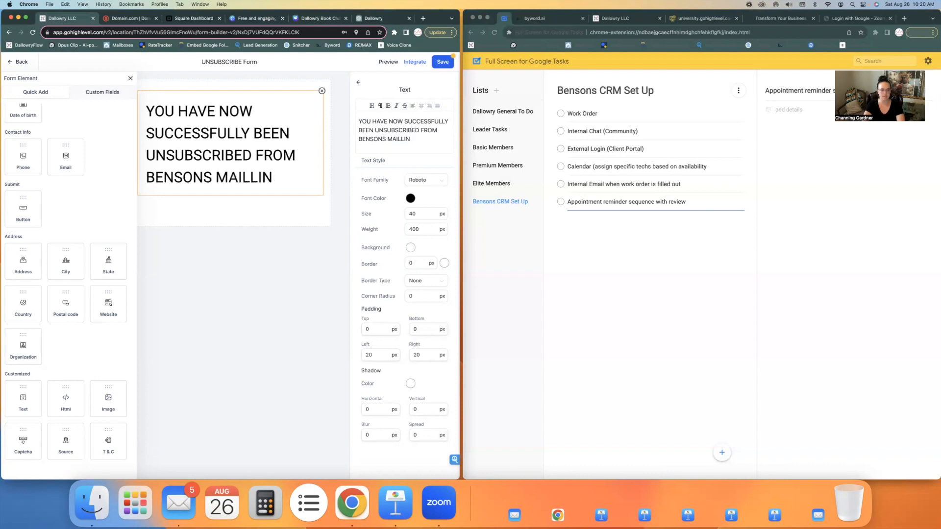
type("ING LIST.")
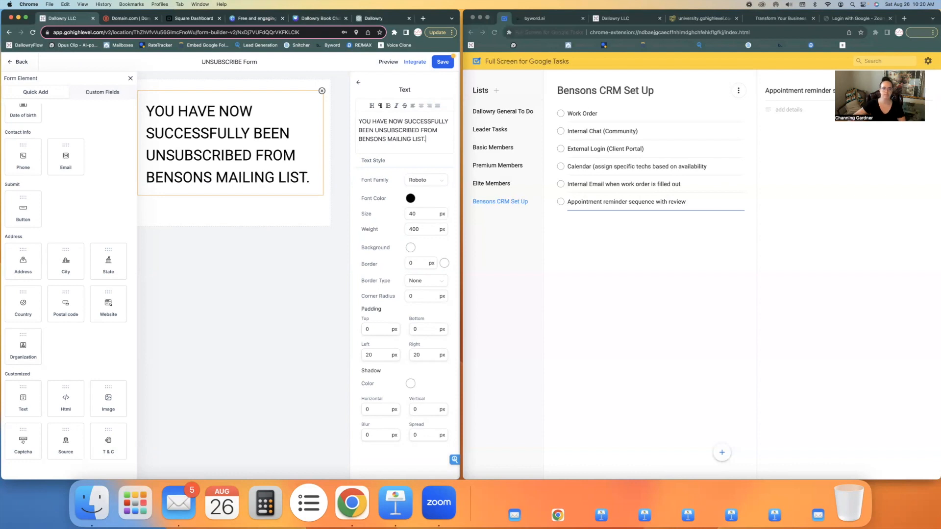
- Try the message text at 18 px, justify it, and set its font size to 16 px
double_click(414, 213)
type("18")
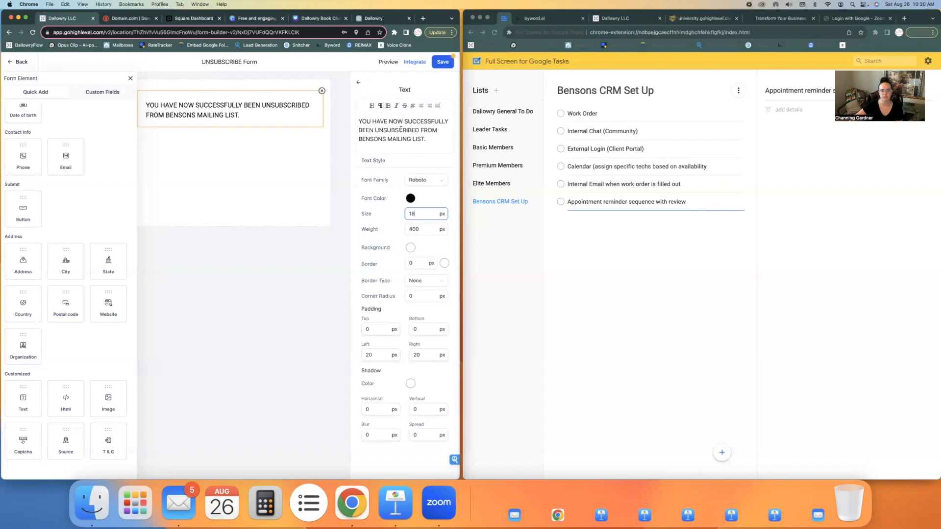
left_click(421, 106)
left_click(438, 106)
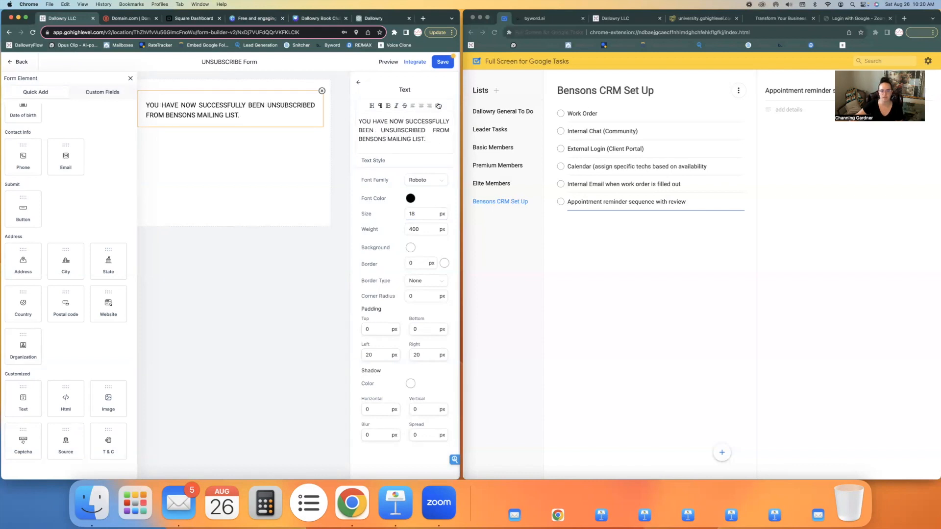
double_click(414, 214)
type("16")
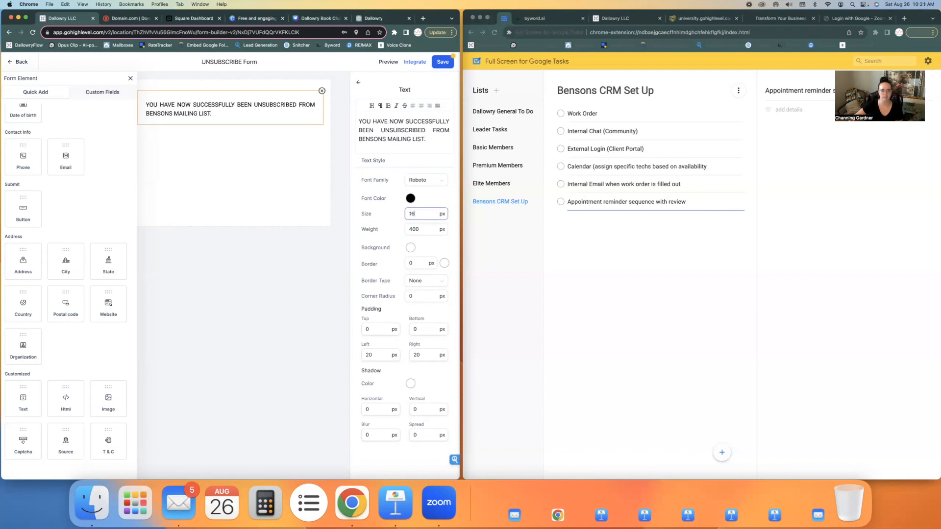
- Add a second text element below the first reading "IF YOU'VE DONE THIS ACTION BY ACCIDENT, PLEASE CLICK BELOW TO RE-SUBSCRIBE." at 14 px
left_click_drag(23, 399, 198, 182)
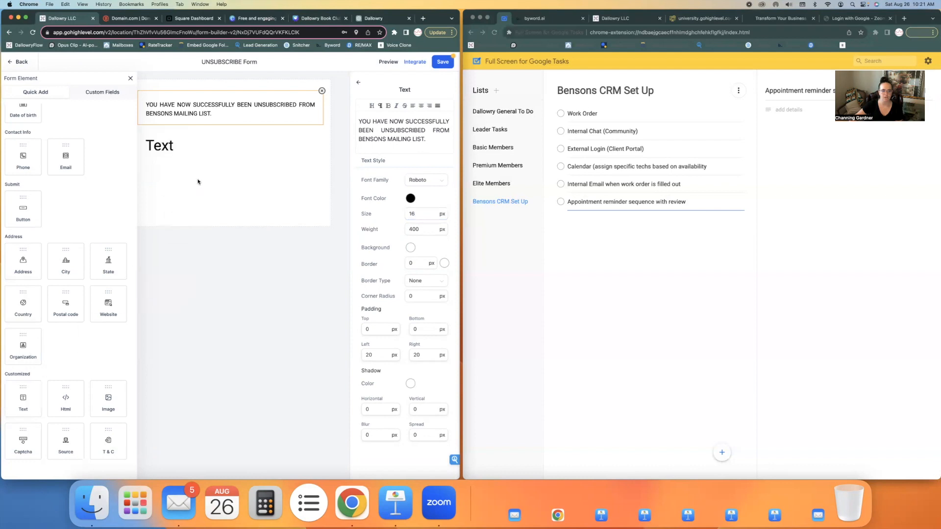
left_click(203, 146)
type("IF Y")
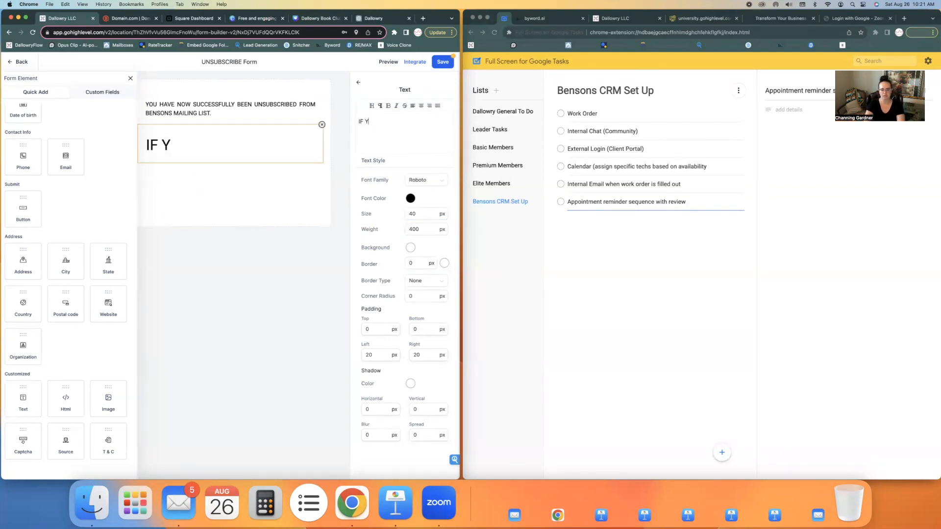
type("OU'VE DONE THIS ACTION BY ACCIDENT, PLEASE CLICK BELOW TO RE-SUBSCRIBE.")
double_click(414, 214)
type("16")
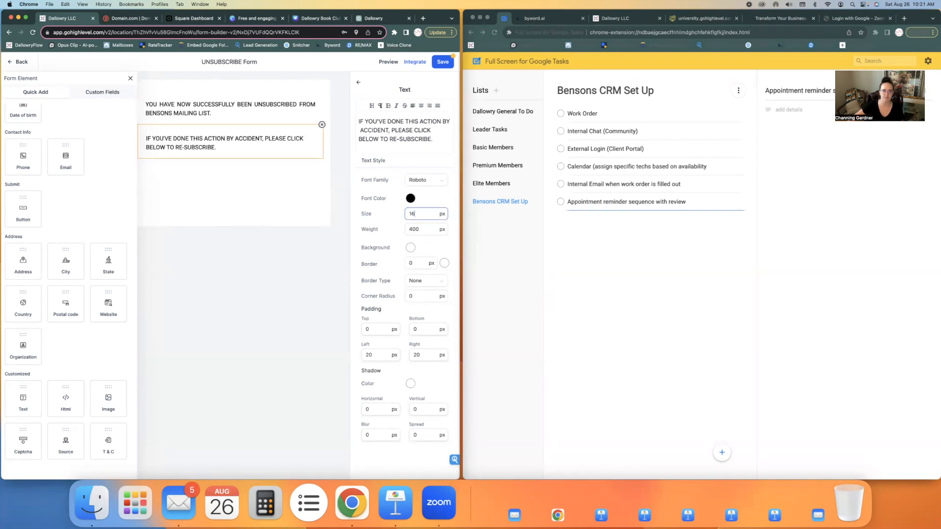
key("BackSpace")
type("4")
- Replace the second text's wording with "If you've taken this action by accident, please re-subscribe by hitting the button below." and center it
triple_click(406, 138)
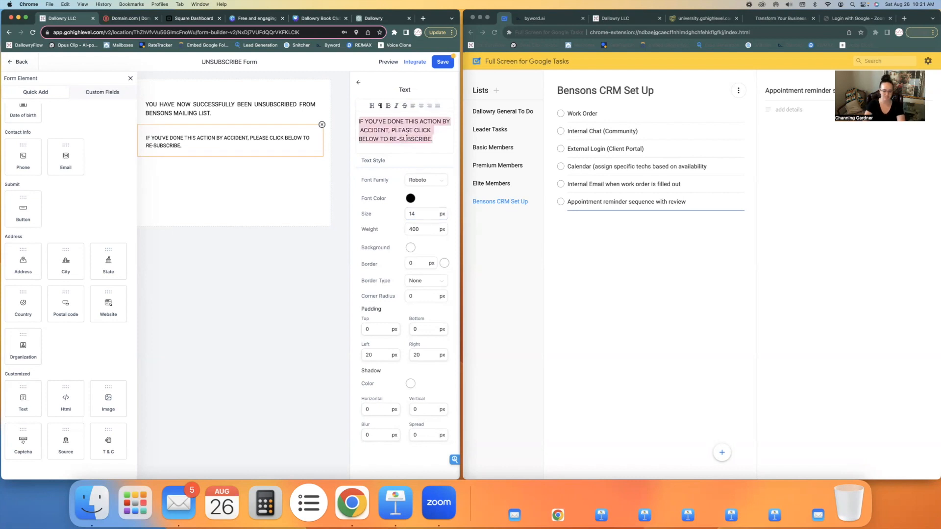
type("If you've ")
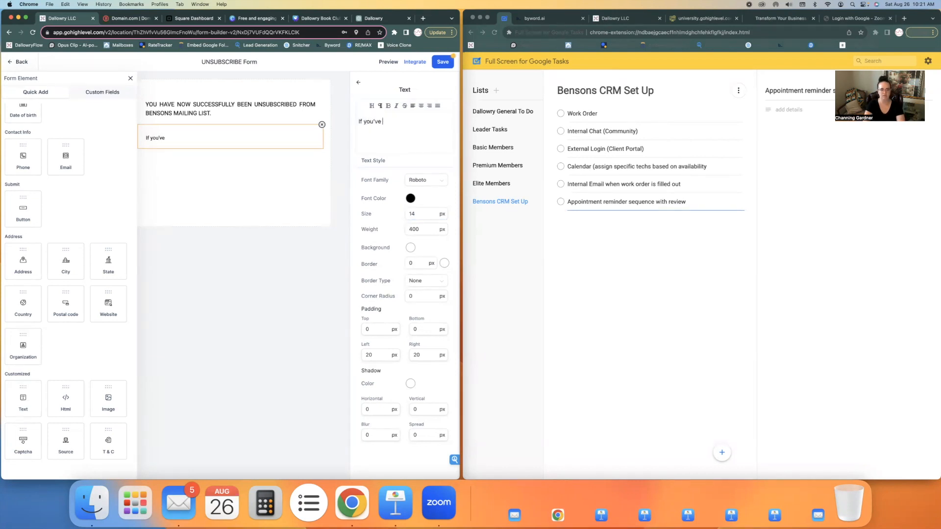
type("taken this action by accident, please re-subcribe by hitting the button bloe")
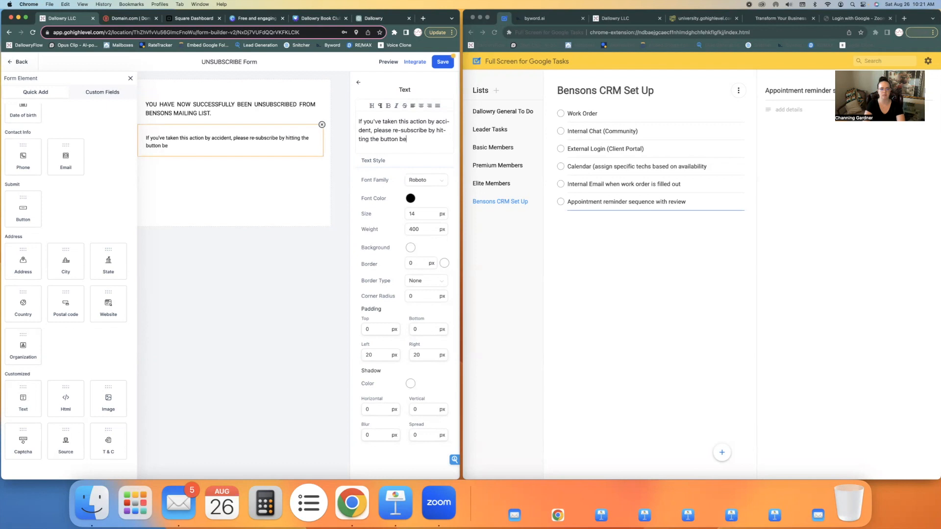
type(".")
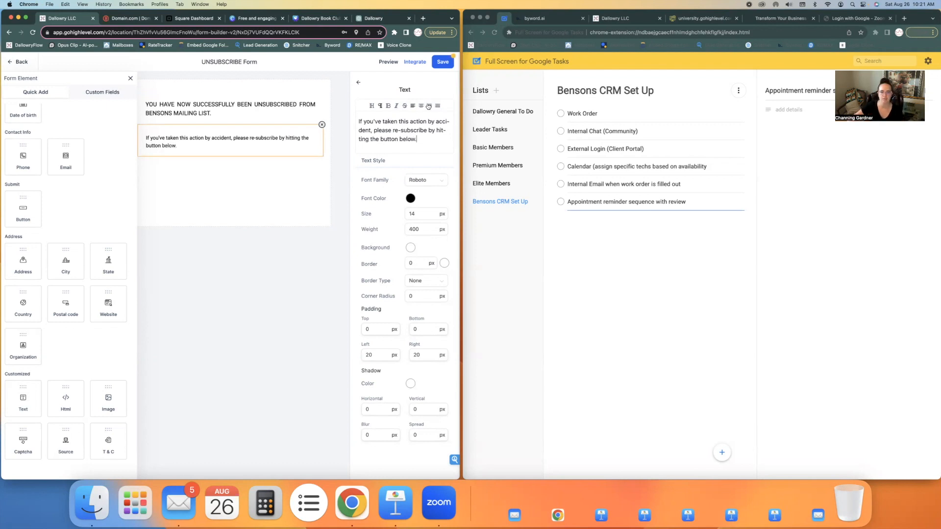
left_click(422, 106)
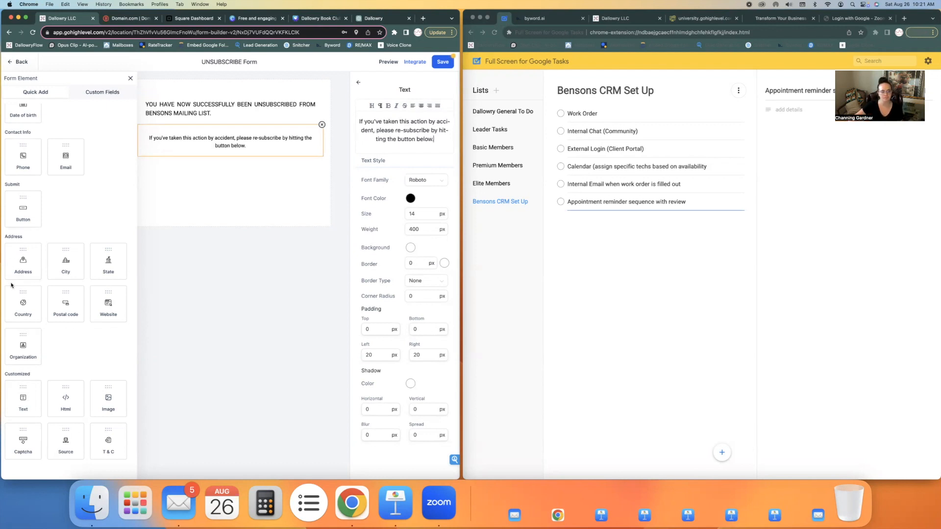
- Place a button element beneath the re-subscribe text and make it full width
left_click_drag(19, 204, 212, 186)
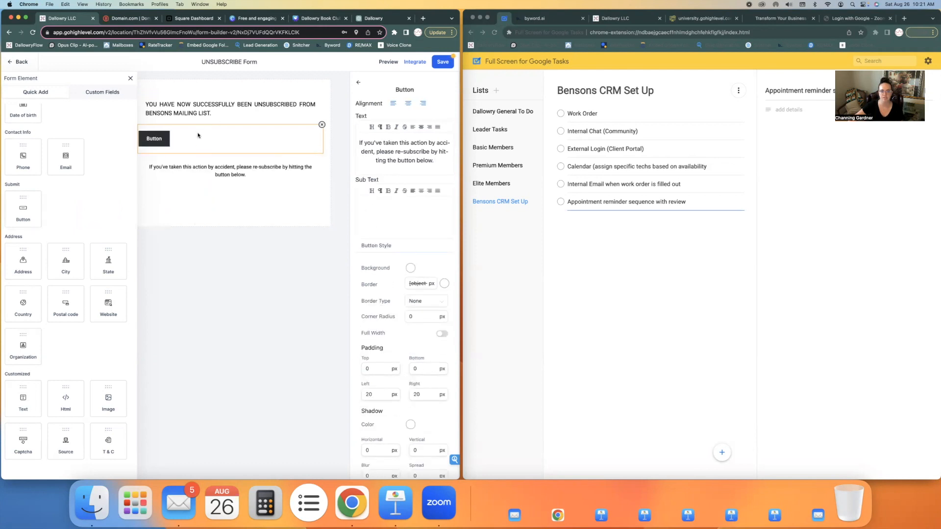
left_click_drag(200, 132, 199, 175)
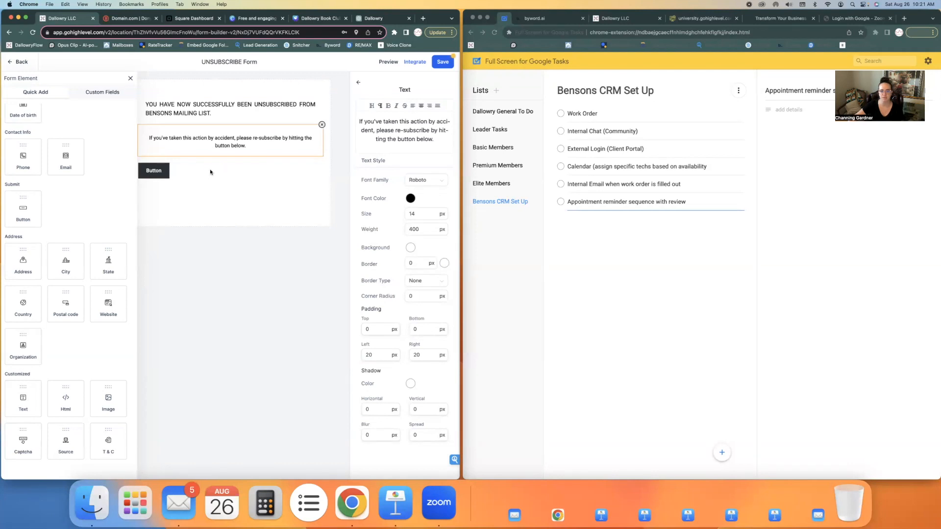
left_click(190, 171)
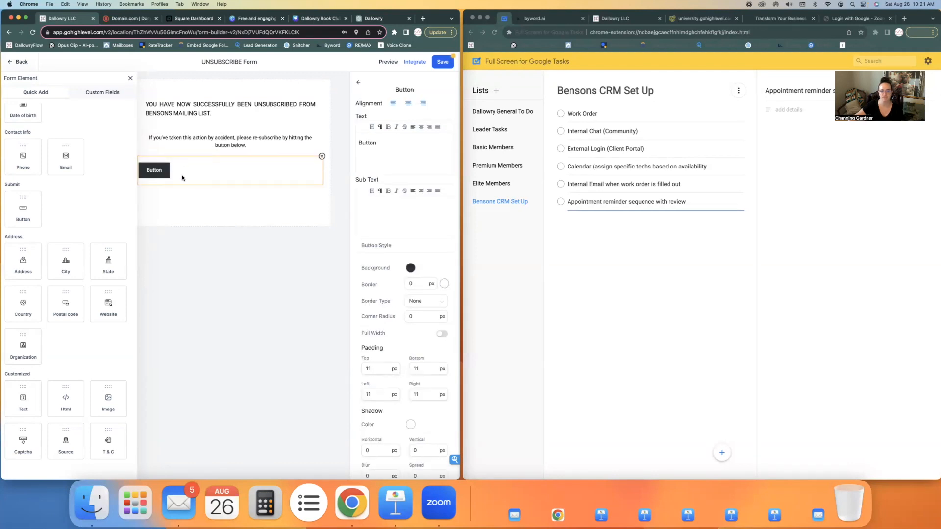
left_click(445, 336)
- Change the button's background color to green
left_click(408, 271)
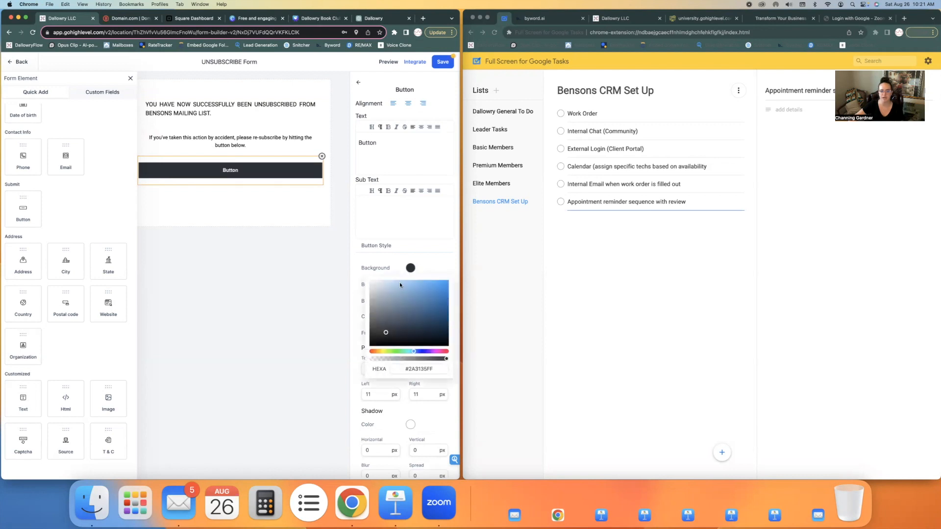
left_click(394, 351)
left_click_drag(387, 331, 447, 296)
left_click(436, 263)
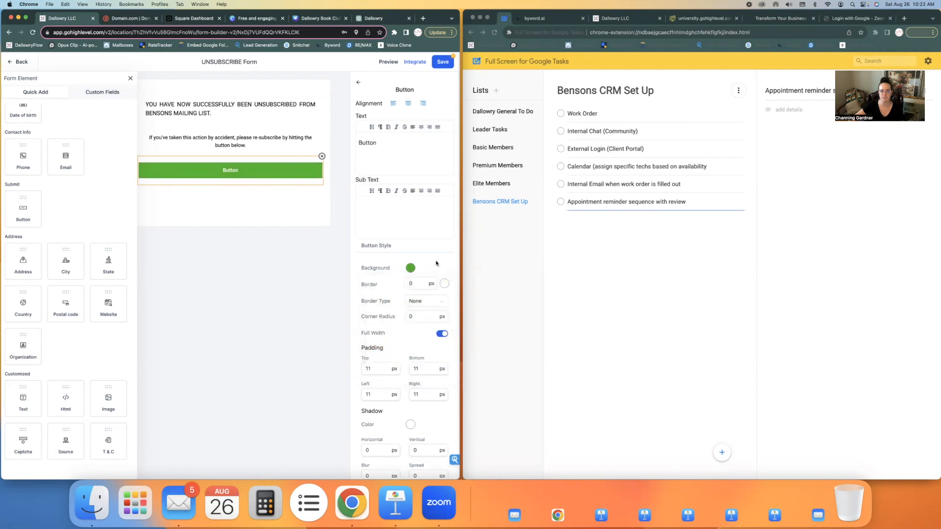
- Set the button's text color to black (#000000FF) and its text size to 24 px
scroll(416, 302, "down", 5)
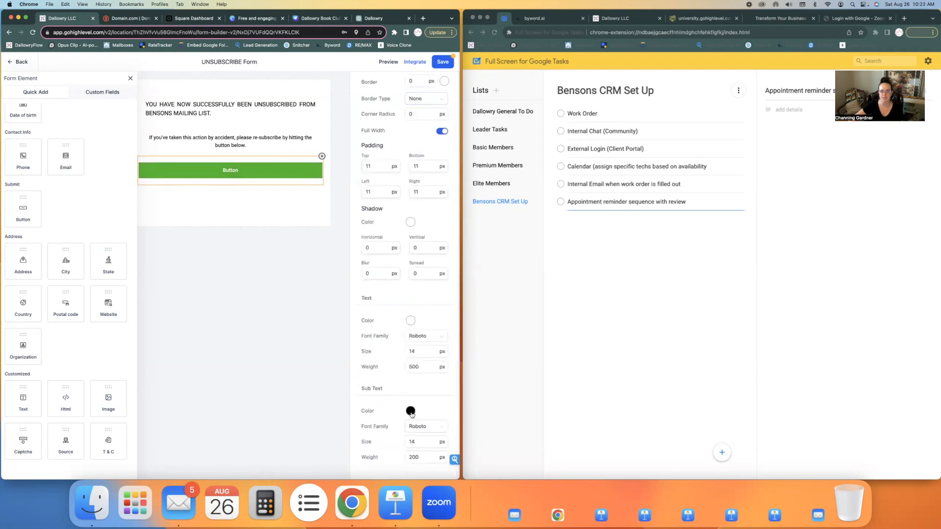
left_click(412, 321)
left_click_drag(376, 391, 366, 406)
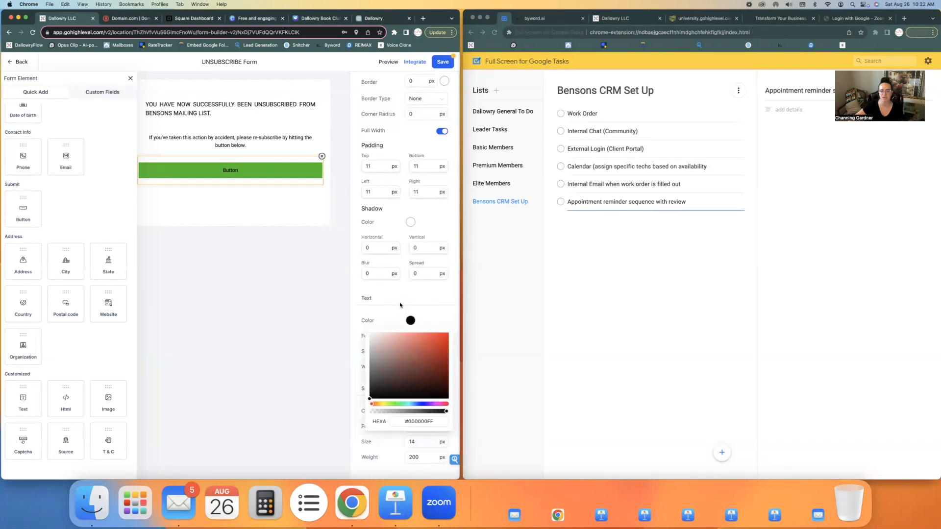
left_click(400, 304)
left_click_drag(420, 351, 395, 354)
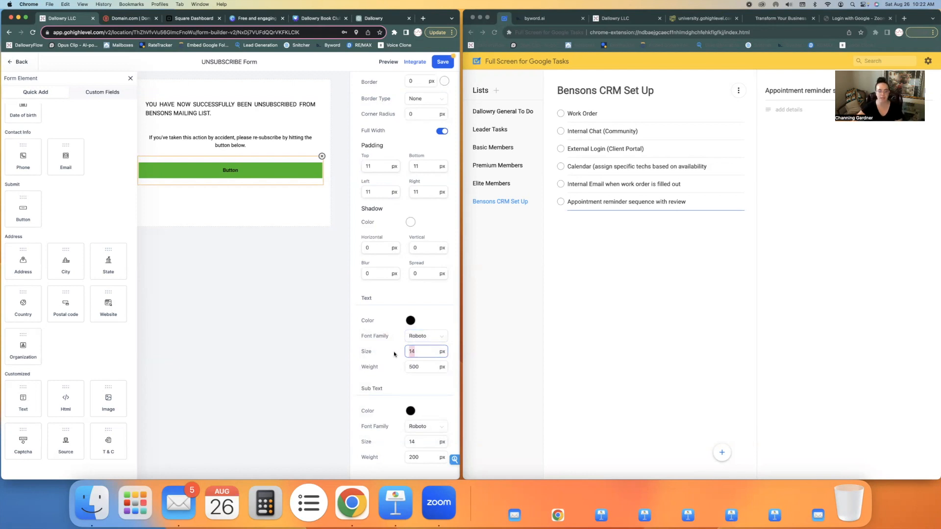
type("24")
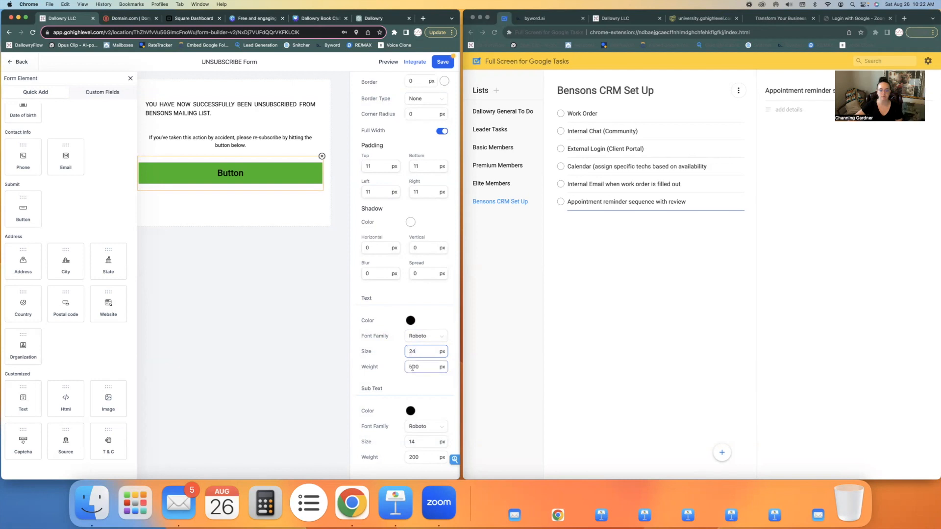
- Change the button's label to "RE-SUBSCRIBE TO BENSONS MAILING LIST" and save the form
scroll(403, 357, "up", 5)
double_click(369, 142)
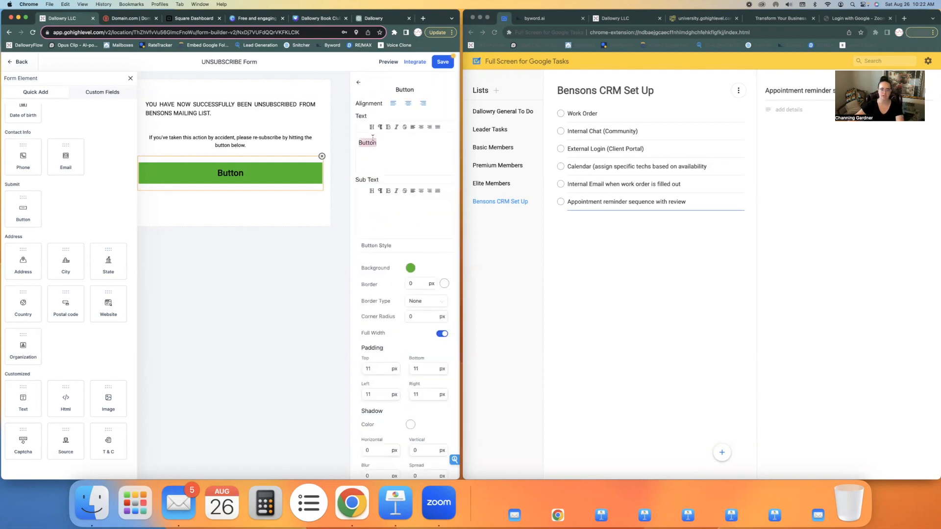
type("RE")
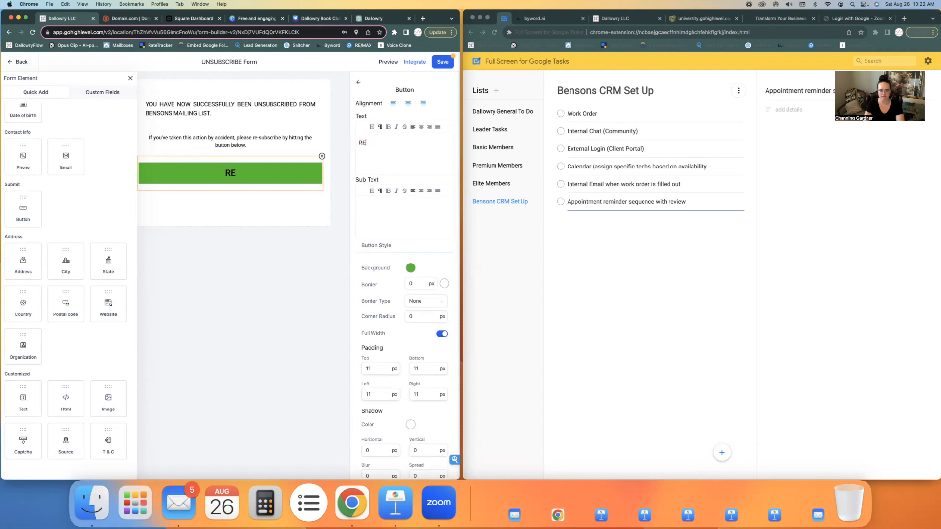
type("-SUBSCRIBE TO B")
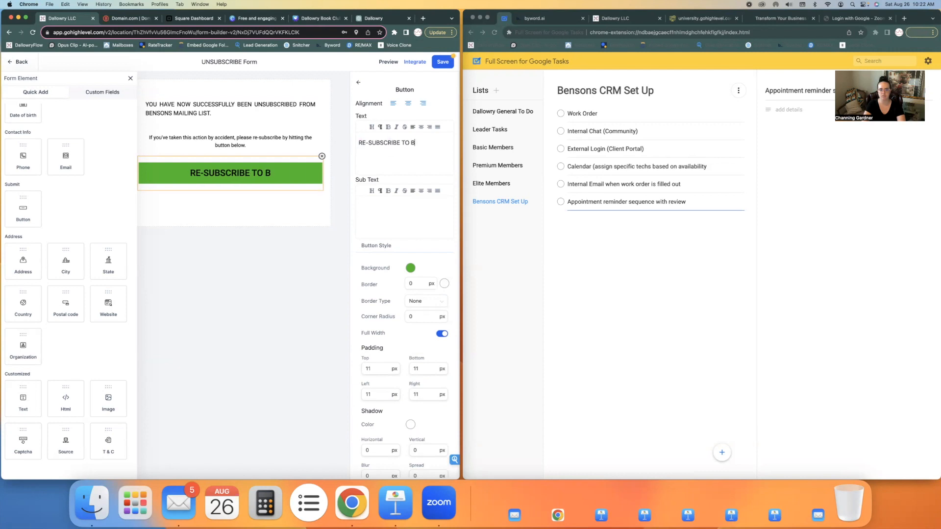
type("ENSONS MAILING LIST")
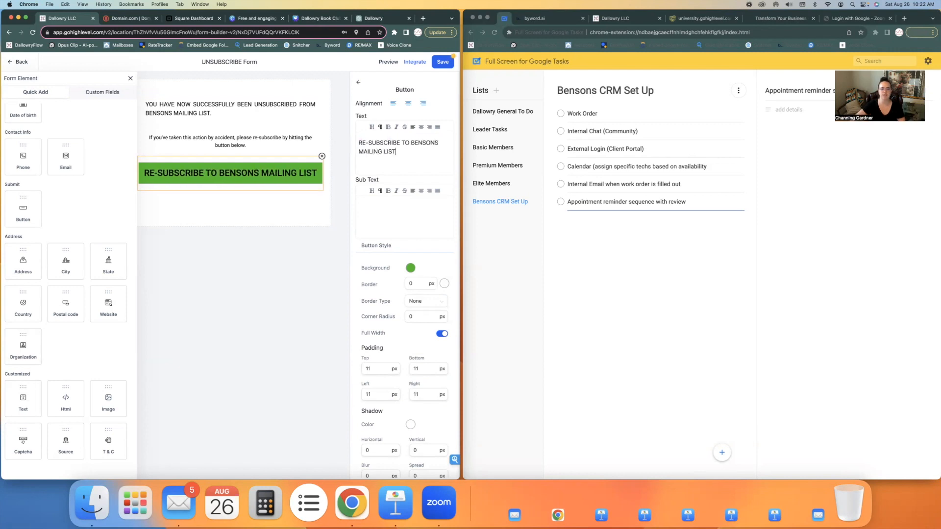
left_click(441, 63)
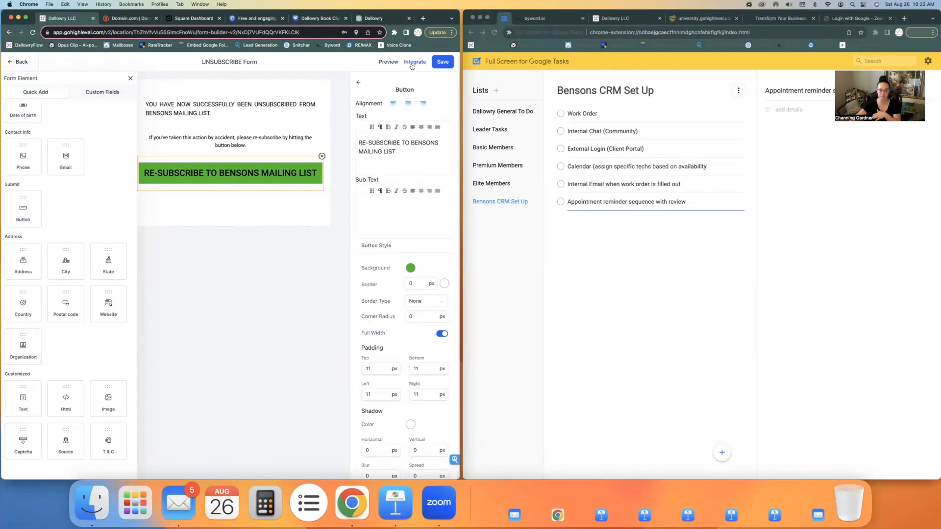
- Rename the form to "UNSUBSCRIBE/RE-SUBSCRIBE Form" in its options and save it
left_click(358, 82)
left_click(396, 129)
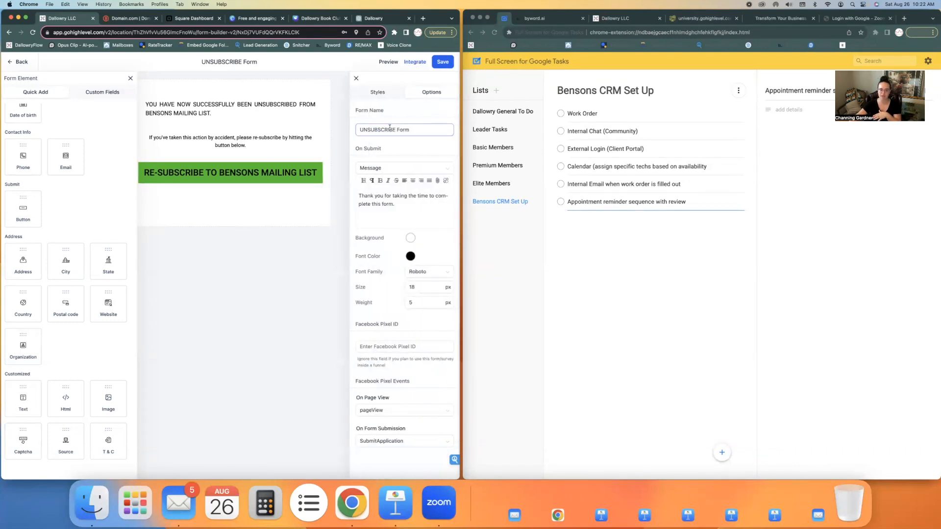
type("/RE-SUBS")
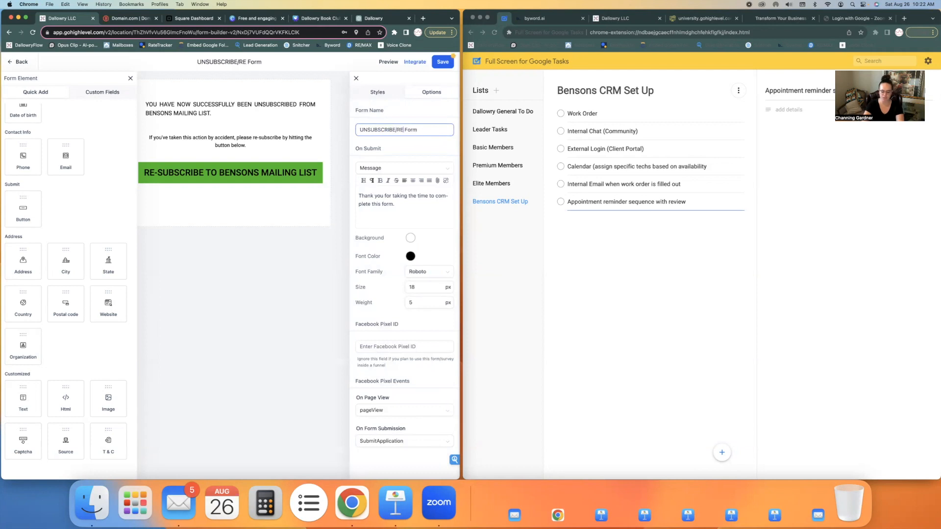
type("R")
key("BackSpace")
type("CRIBE")
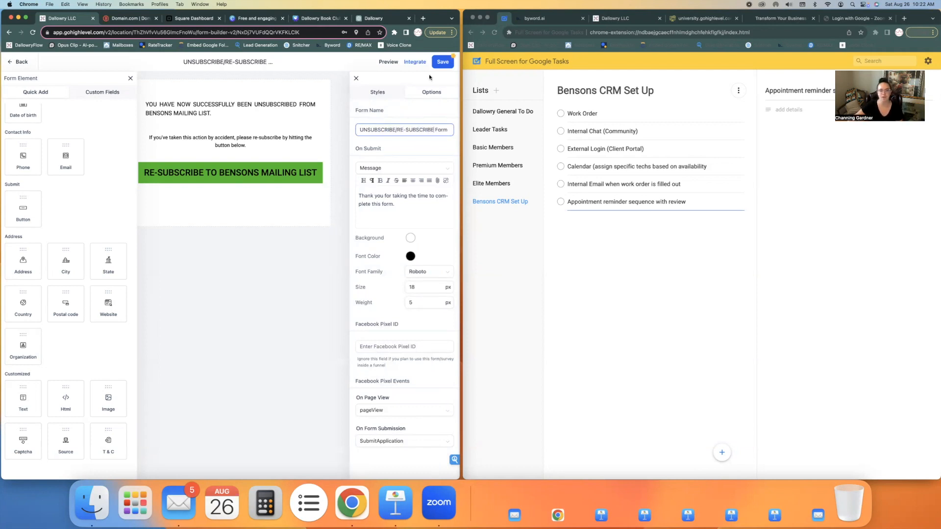
left_click(437, 64)
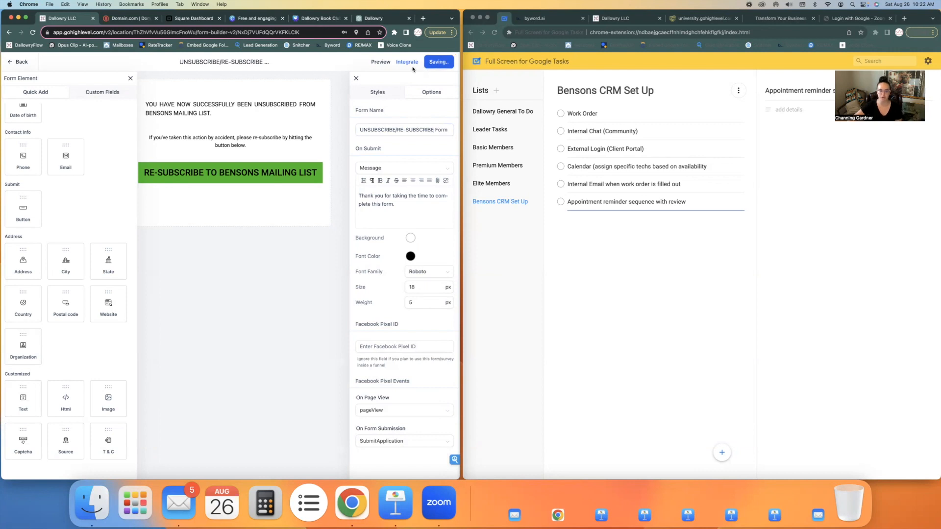
- Copy the form's link from its integration settings
left_click(406, 62)
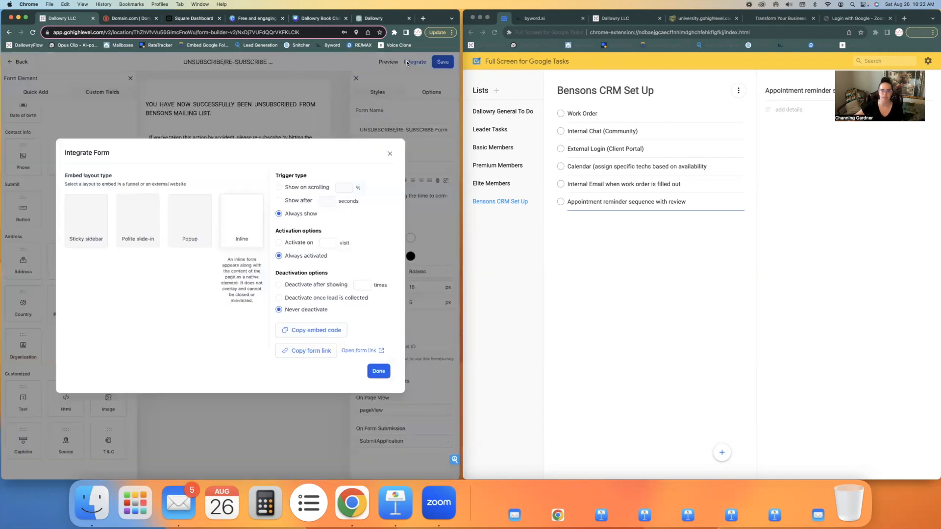
left_click(308, 351)
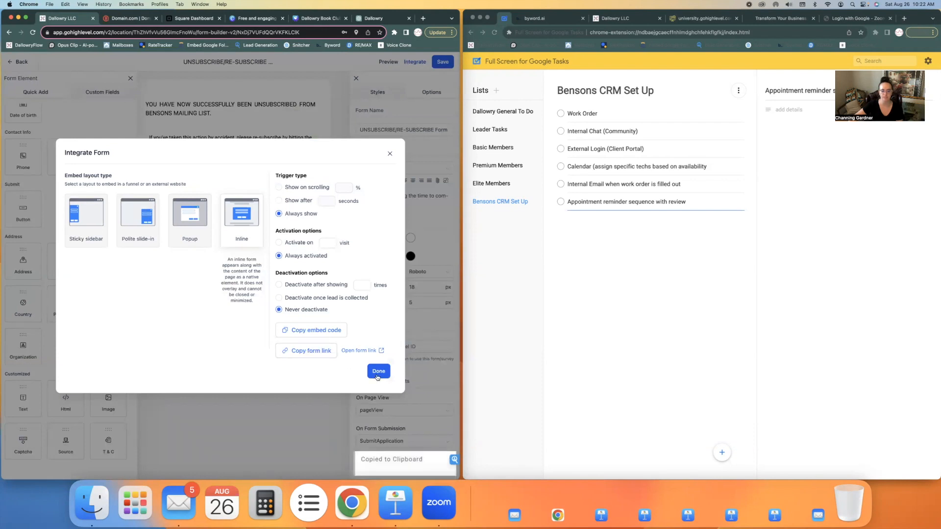
left_click(379, 371)
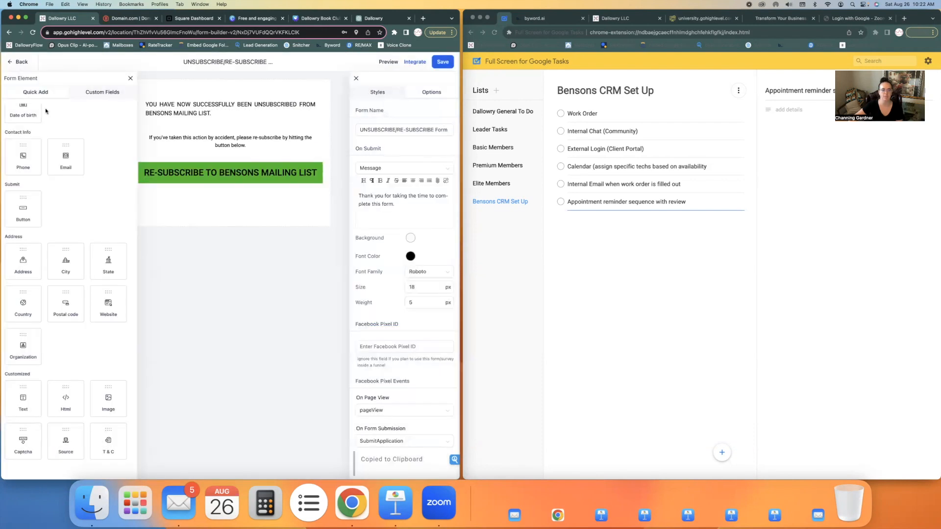
- Add and save a trigger link named "Unsubscribe Link" that uses the copied form link as its URL
left_click(22, 62)
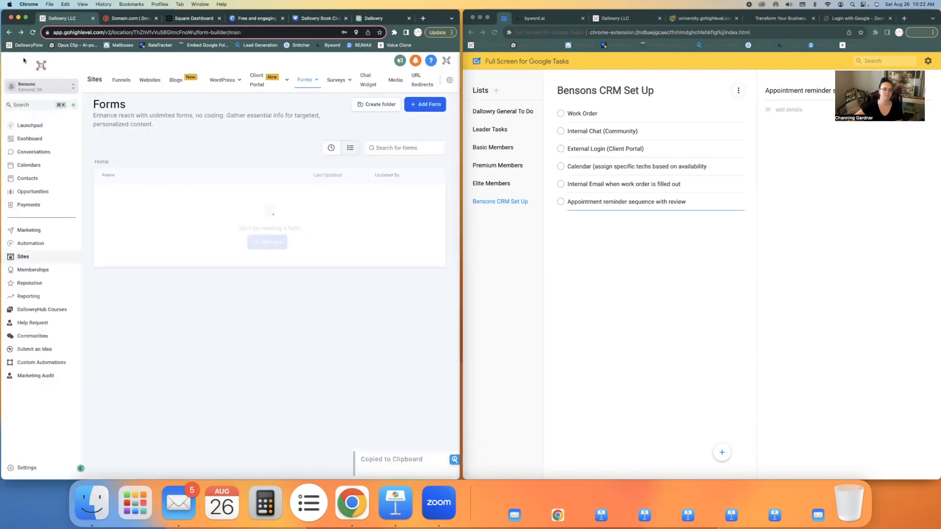
left_click(25, 231)
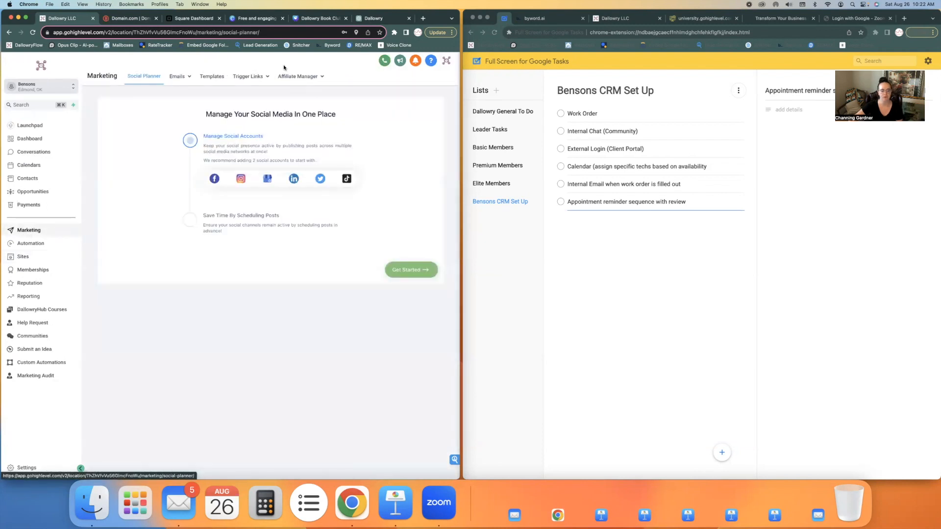
left_click(251, 93)
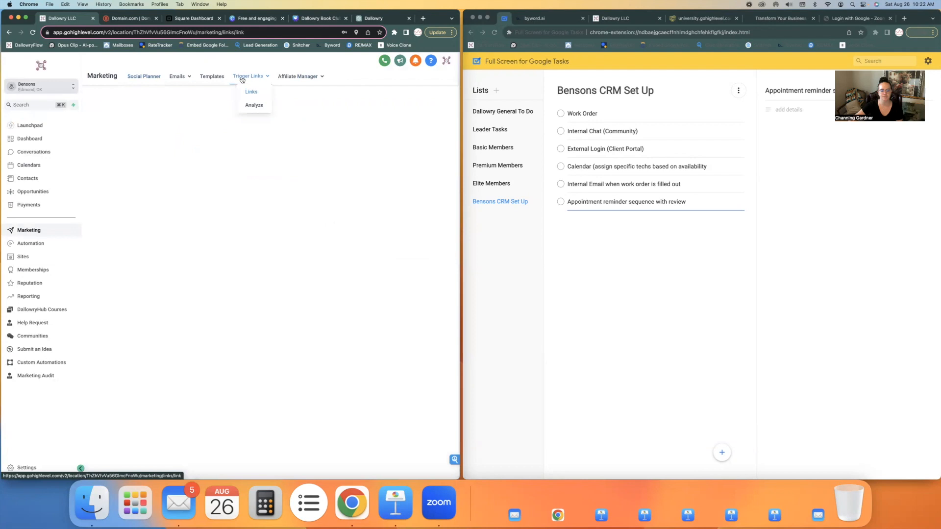
left_click(437, 108)
left_click(197, 285)
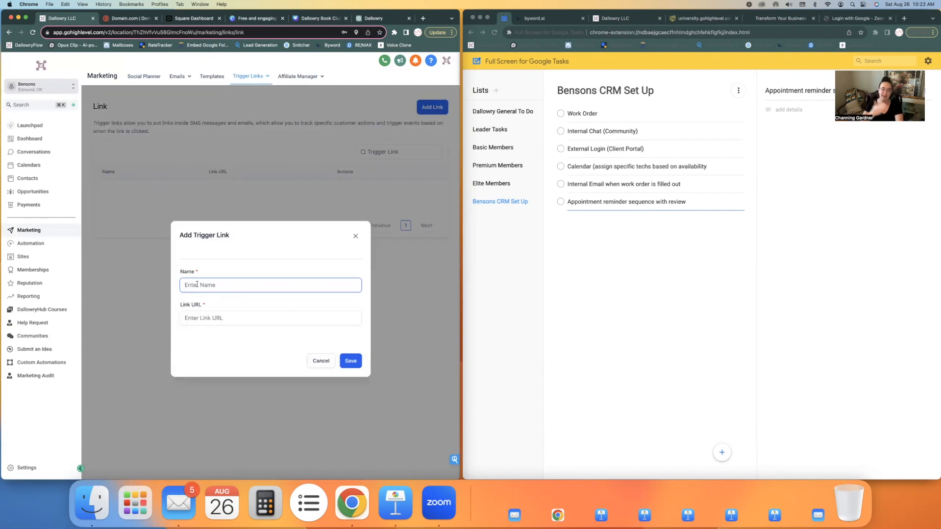
type("Un")
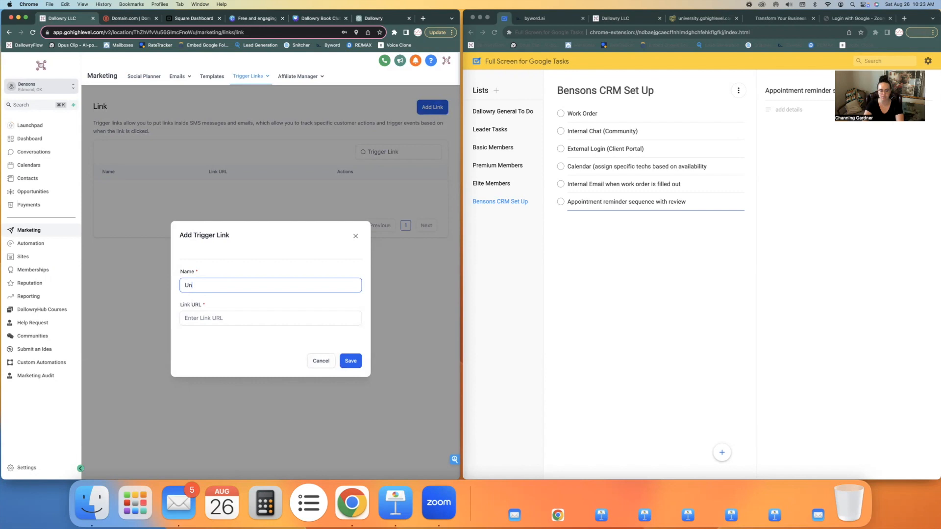
type("subscribe Link")
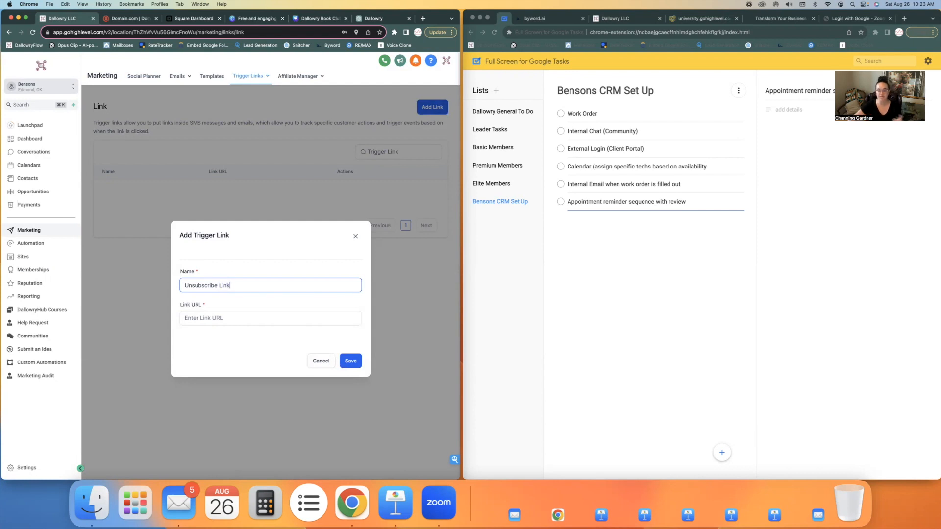
left_click(202, 317)
key("super+v")
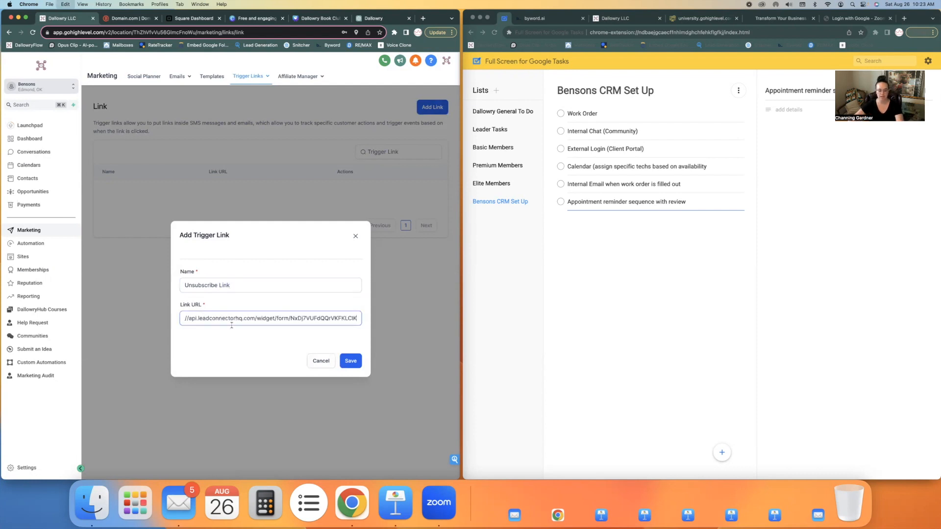
left_click(350, 361)
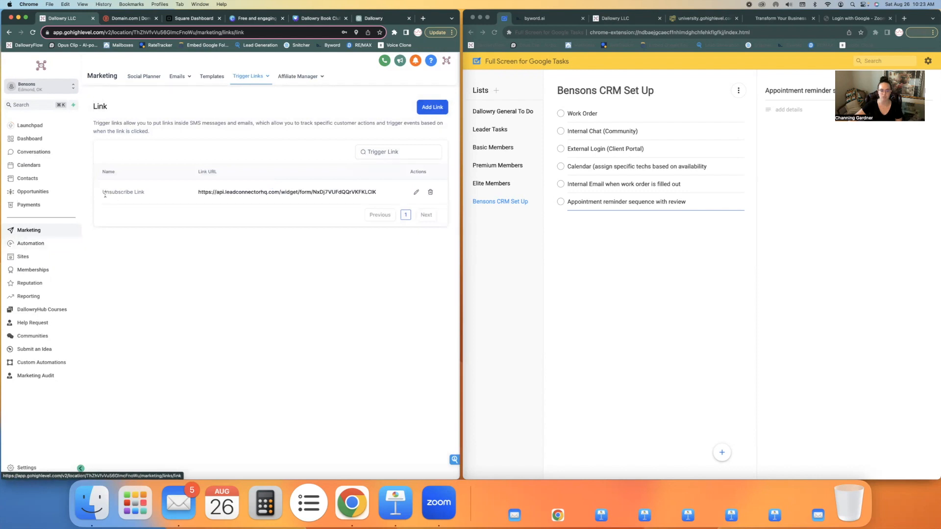
- Create a new workflow from scratch and name it "Email Unsubscribe"
left_click(39, 243)
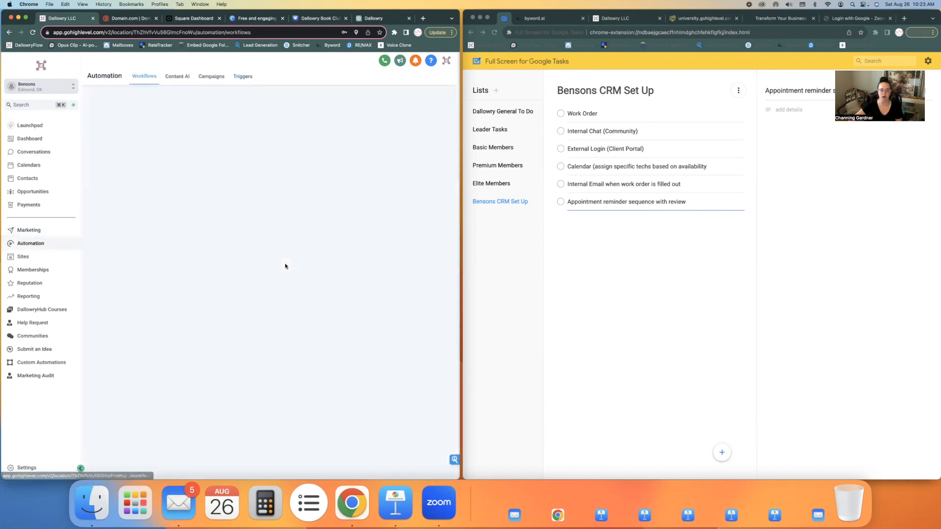
left_click(406, 105)
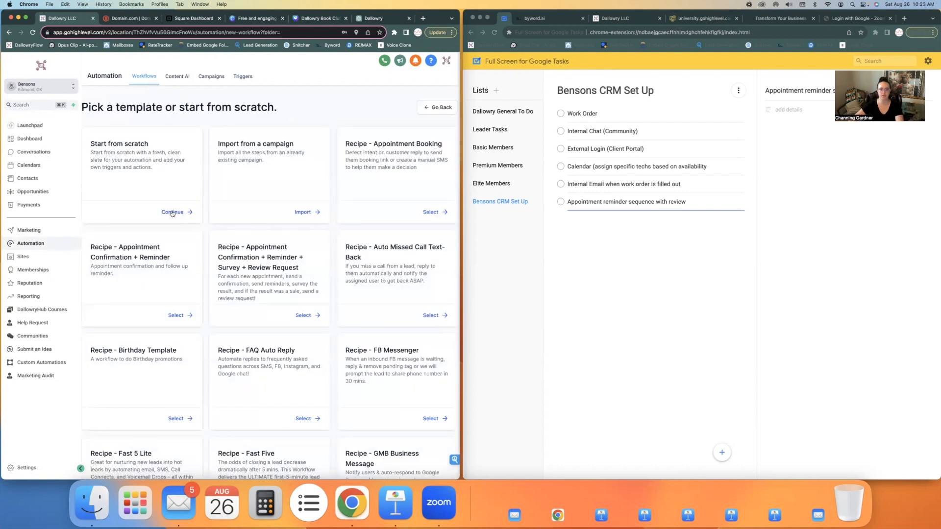
left_click(172, 212)
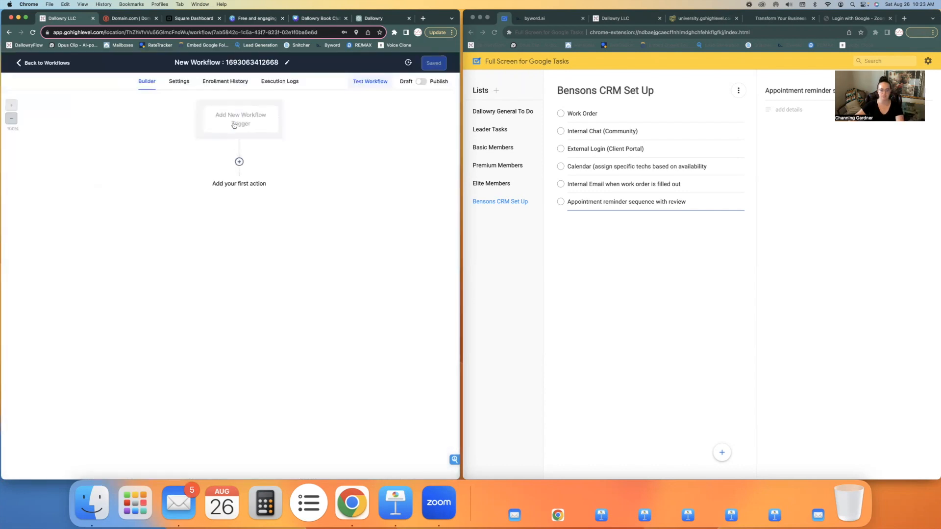
left_click(238, 61)
type("Em")
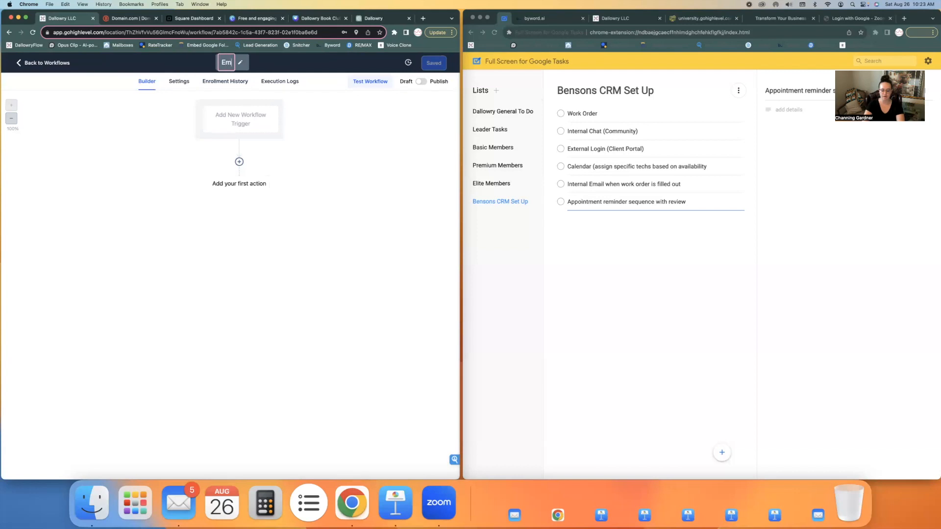
type("ail Unsubscribe")
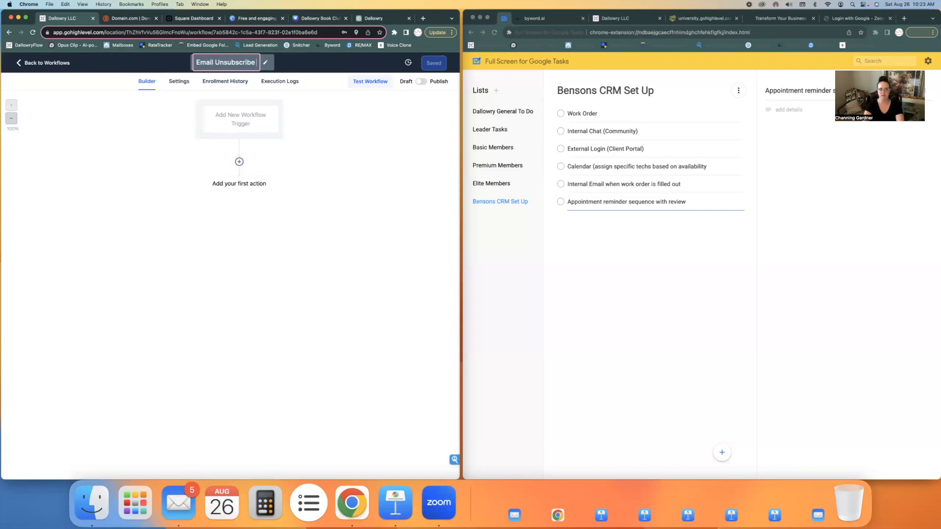
- Add a Trigger Link Clicked trigger filtered to the trigger link "Unsubscribe Link" and save it
left_click(260, 125)
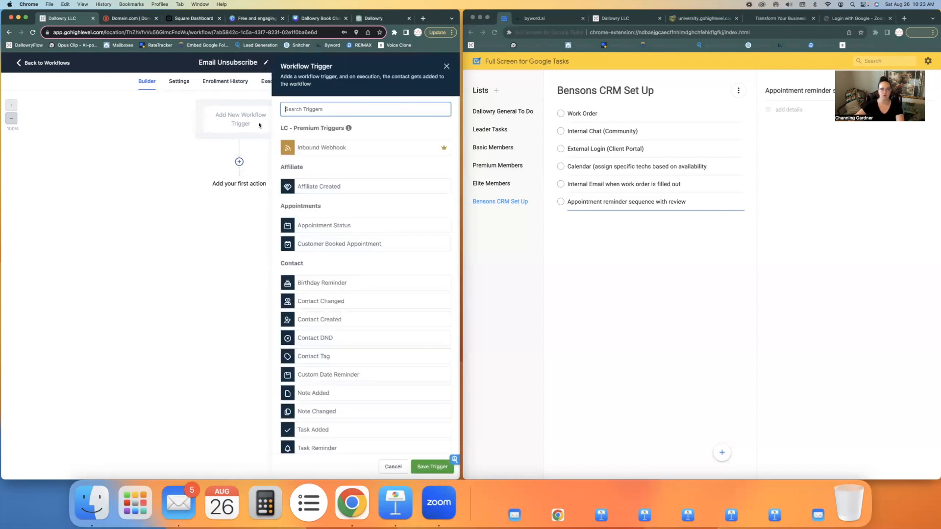
type("tri")
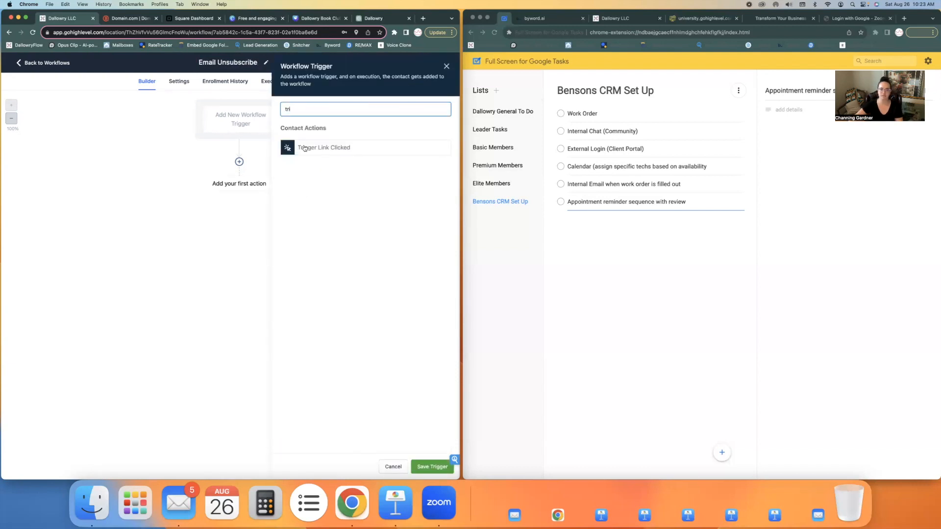
left_click(304, 148)
left_click(163, 181)
left_click(156, 188)
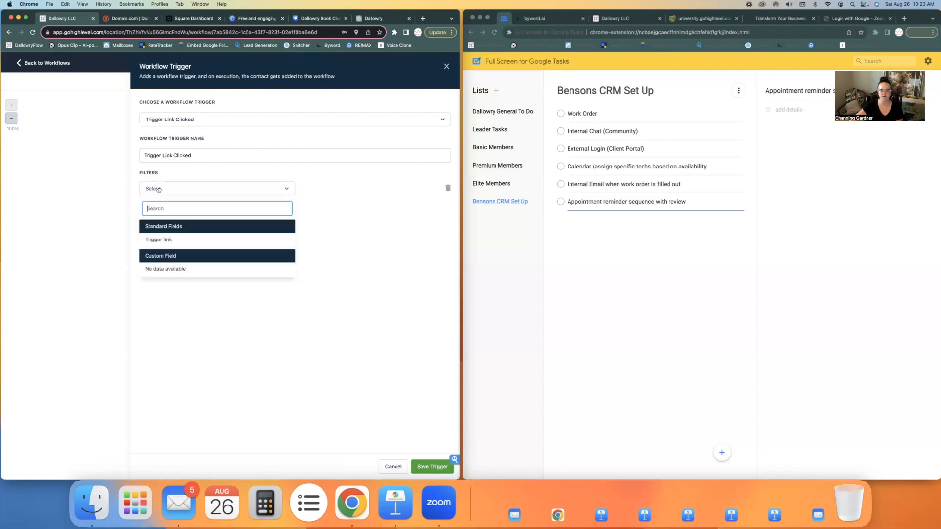
left_click(168, 240)
left_click(309, 190)
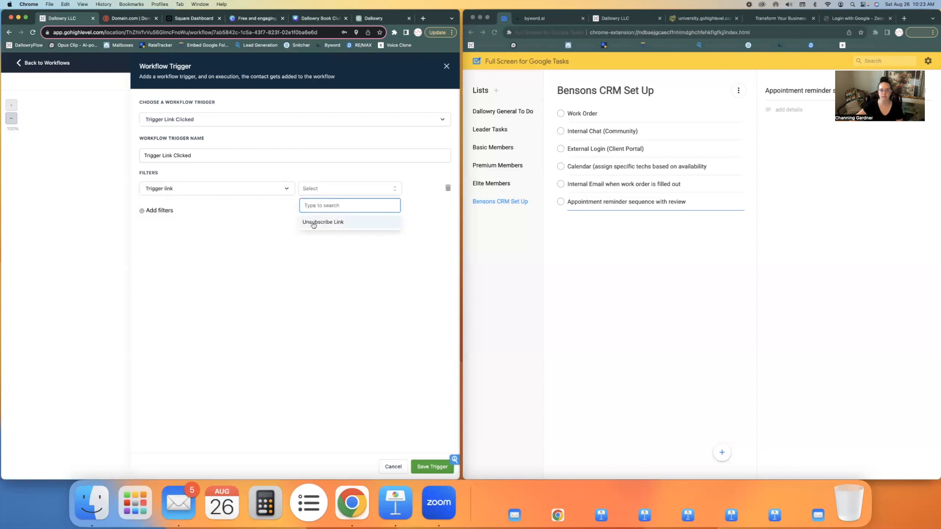
left_click(313, 223)
left_click(422, 469)
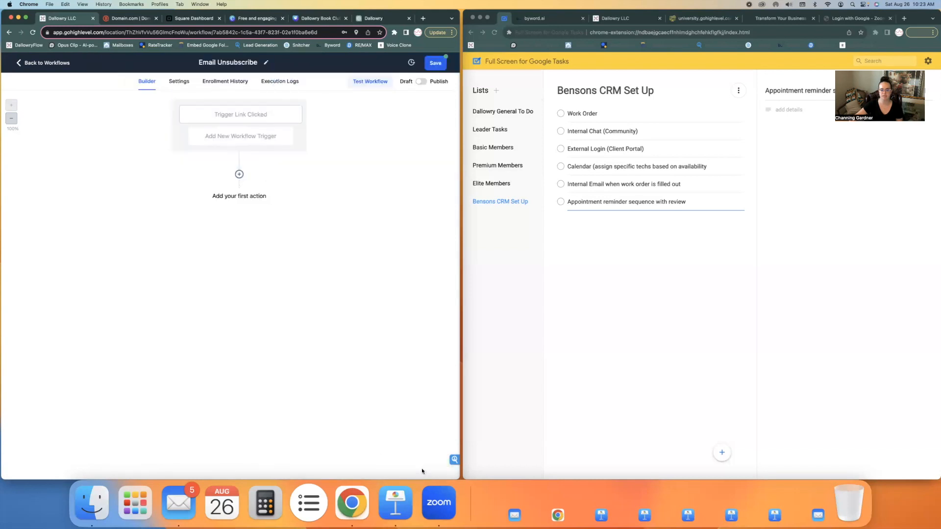
- Add an Enable/Disable DND action that enables DND for the specific channel Email, and save the action
left_click(239, 174)
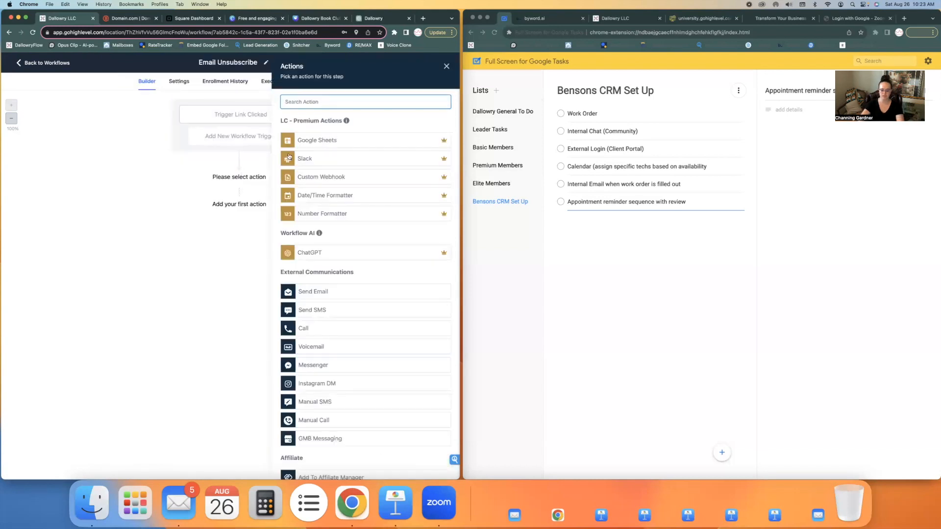
type("dnd")
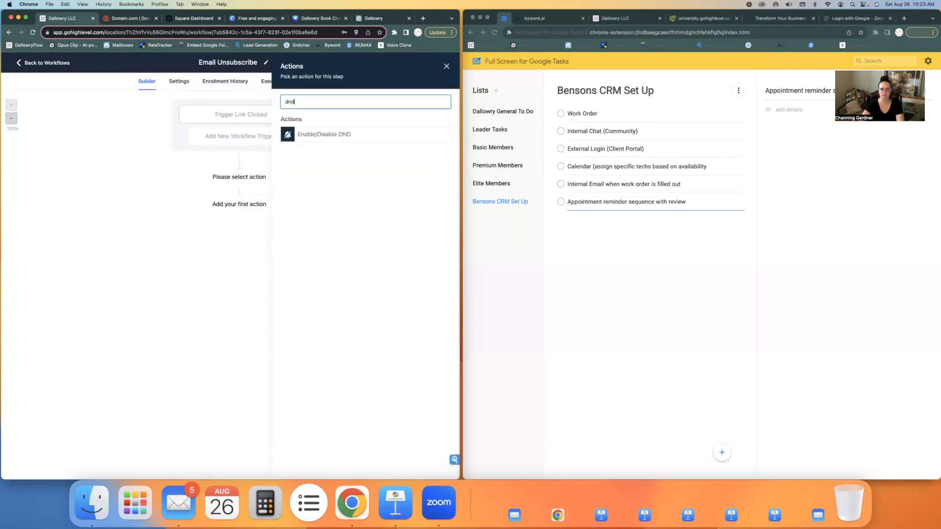
left_click(330, 134)
left_click(331, 149)
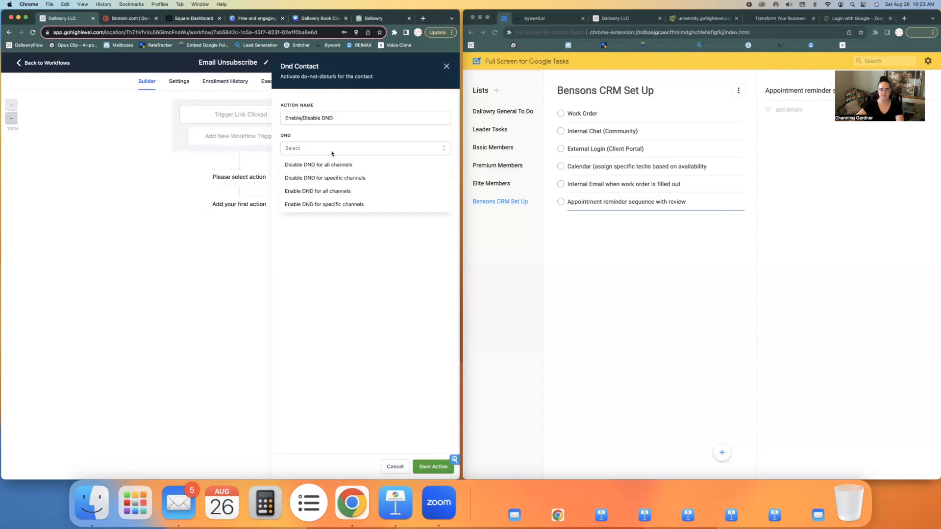
left_click(319, 205)
left_click(314, 180)
left_click(302, 255)
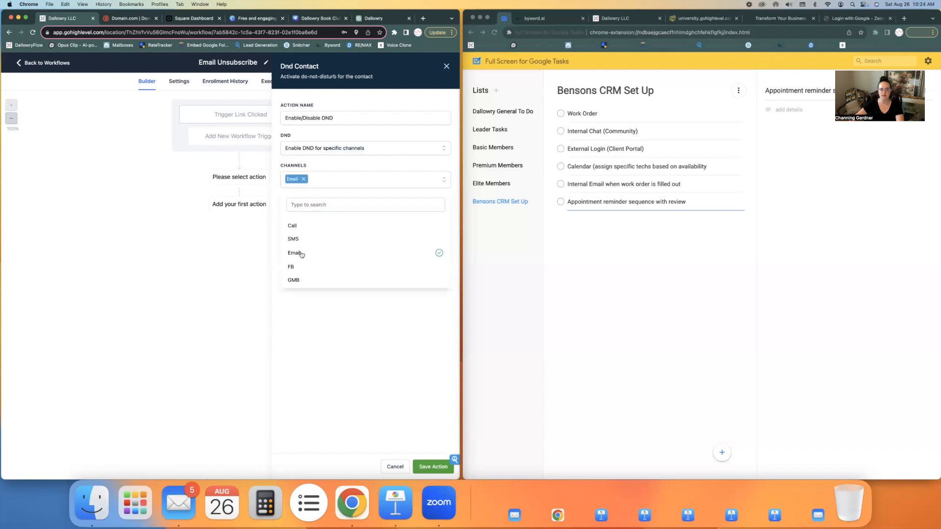
left_click(433, 467)
- Publish and save the Email Unsubscribe workflow, and return to the workflow list
left_click(421, 82)
left_click(436, 63)
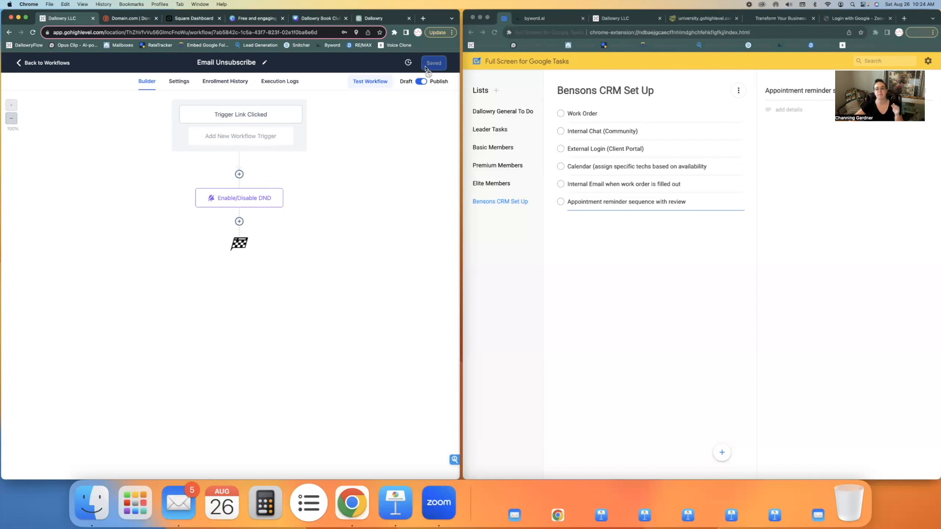
left_click(58, 65)
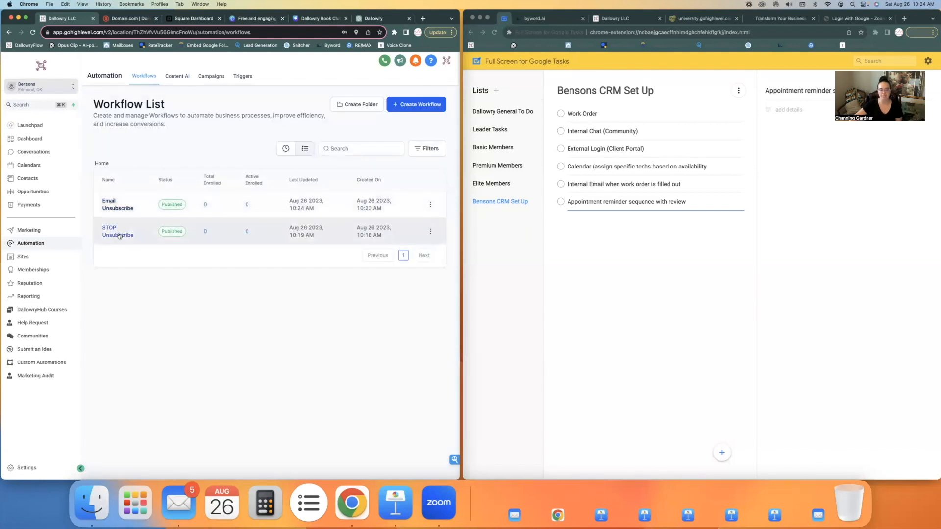
- Create another workflow from scratch named "Email Re-Subscribe" and start adding its trigger
left_click(411, 108)
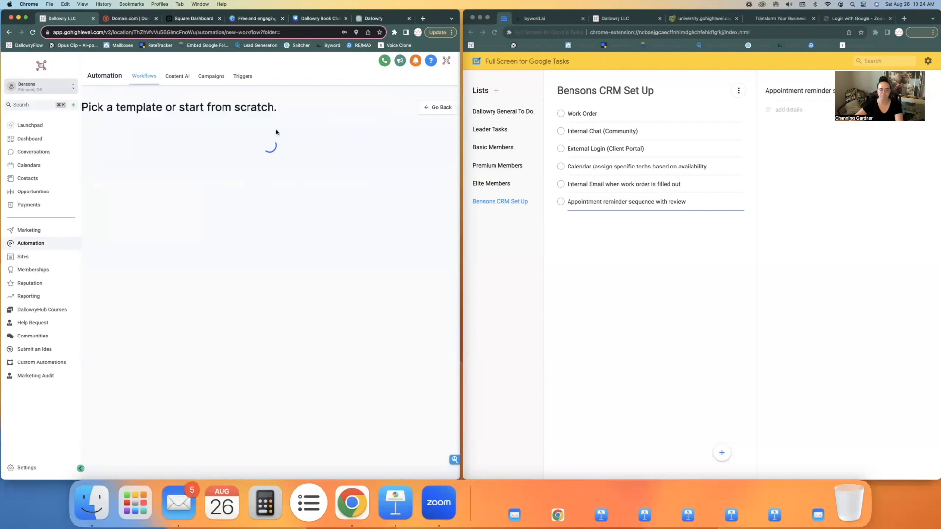
left_click(184, 212)
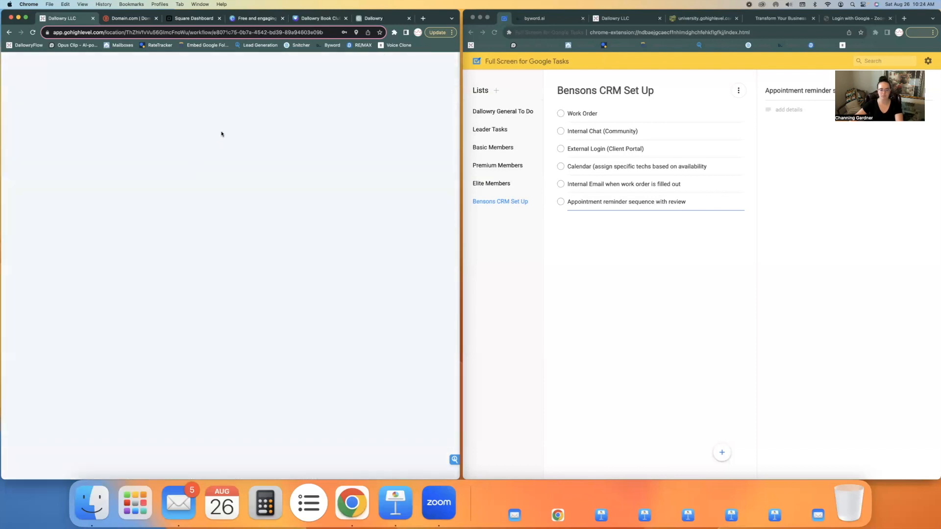
left_click(229, 62)
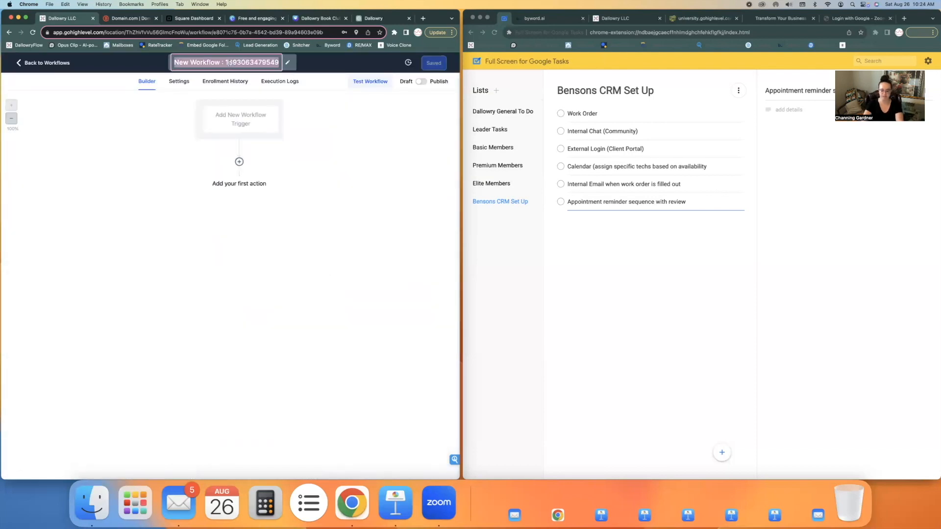
type("Email Re-Subscribe")
key("Return")
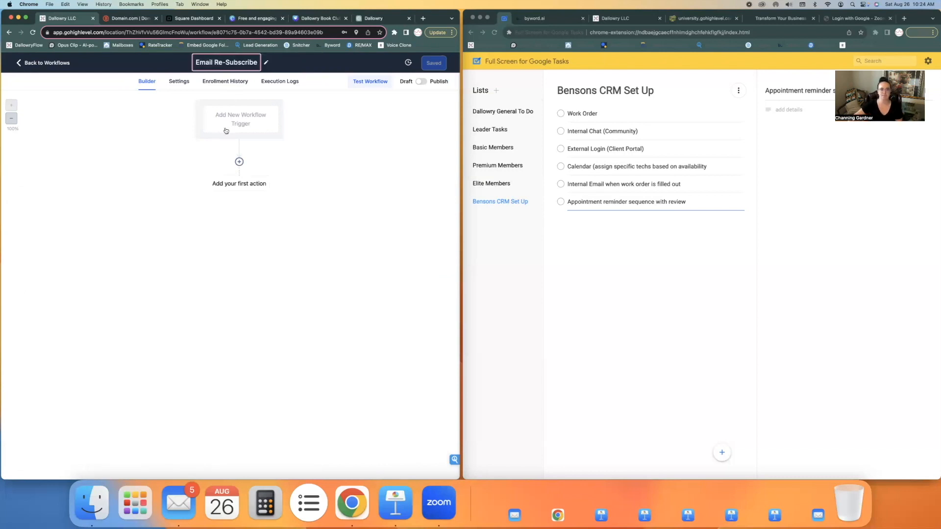
left_click(245, 121)
type("tri")
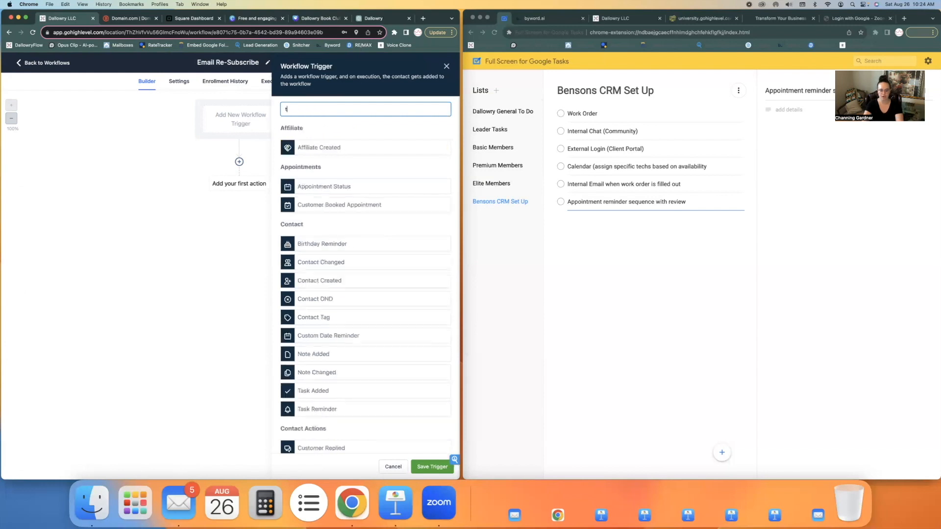
key("BackSpace")
key("BackSpace")
key("BackSpace")
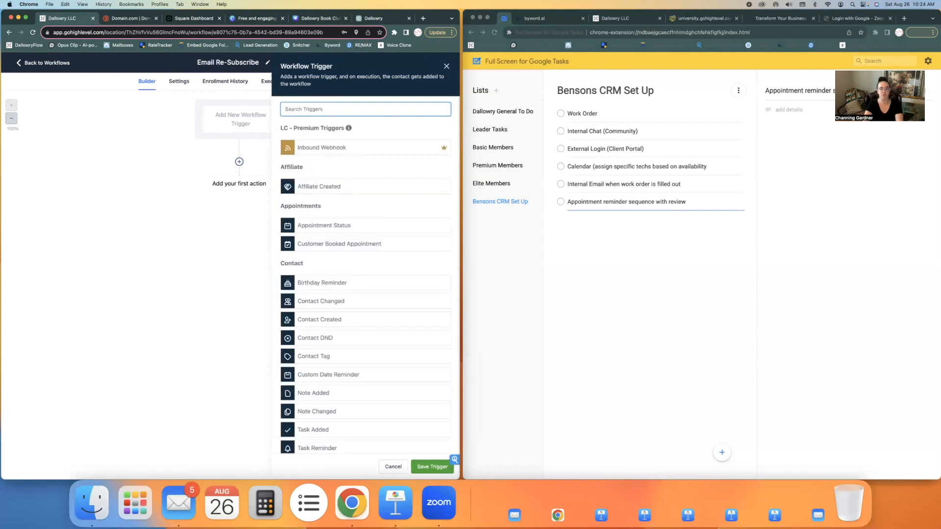
- Add a Form Submitted trigger filtered to the form "UNSUBSCRIBE/RE-SUBSCRIBE Form" and save it
type("form")
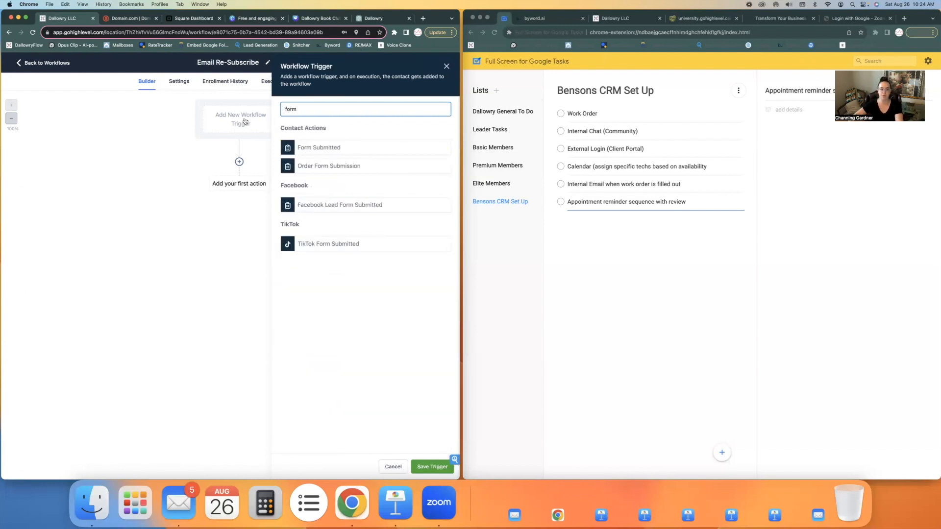
left_click(322, 147)
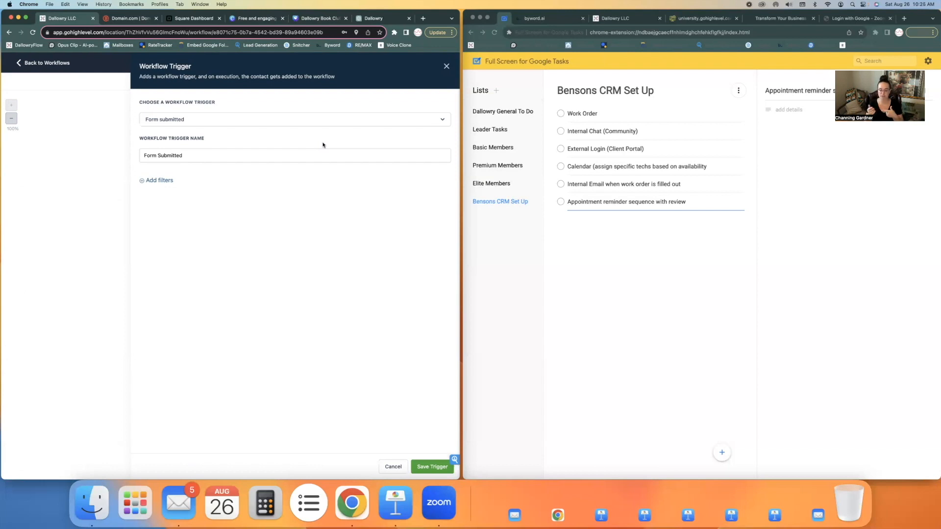
left_click(168, 181)
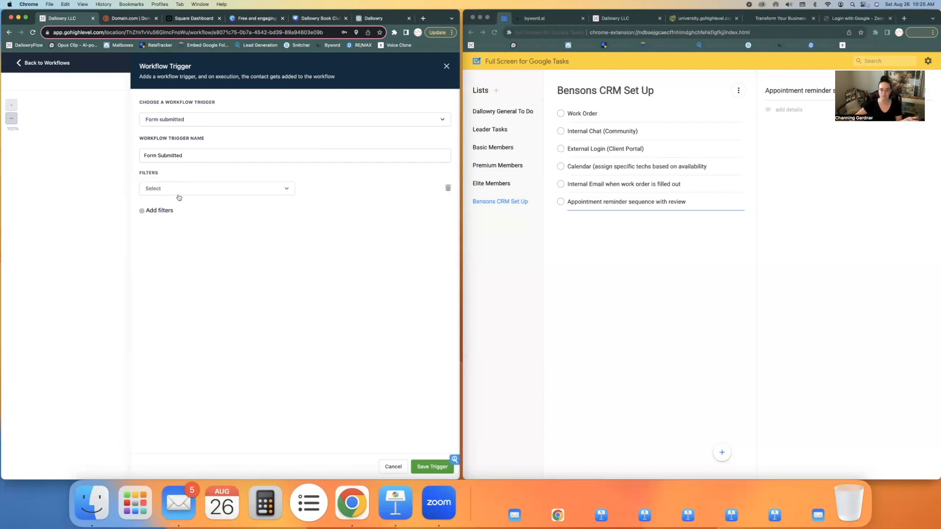
left_click(177, 193)
left_click(167, 227)
left_click(308, 192)
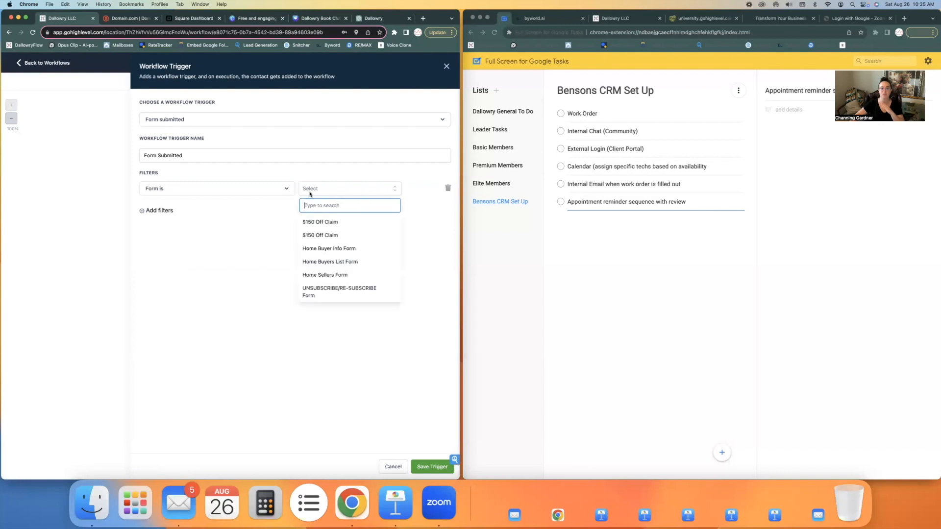
left_click(342, 295)
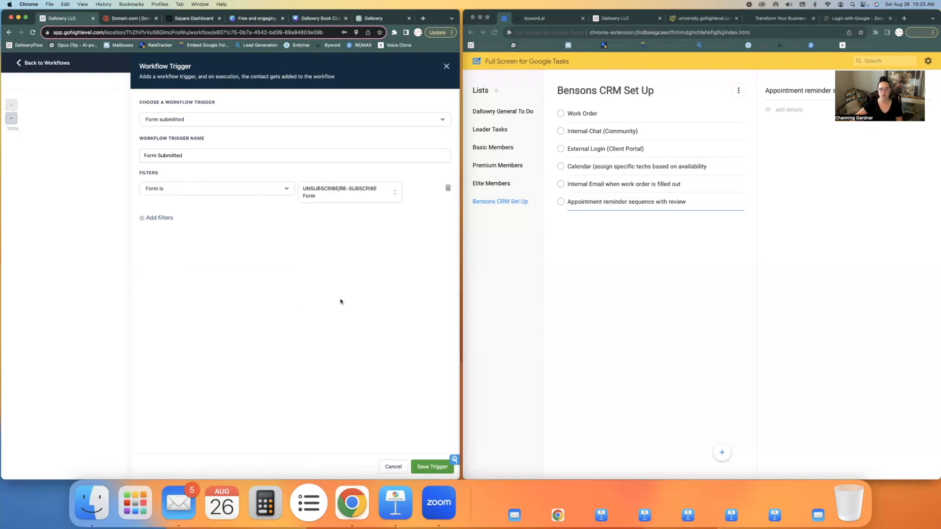
left_click(431, 466)
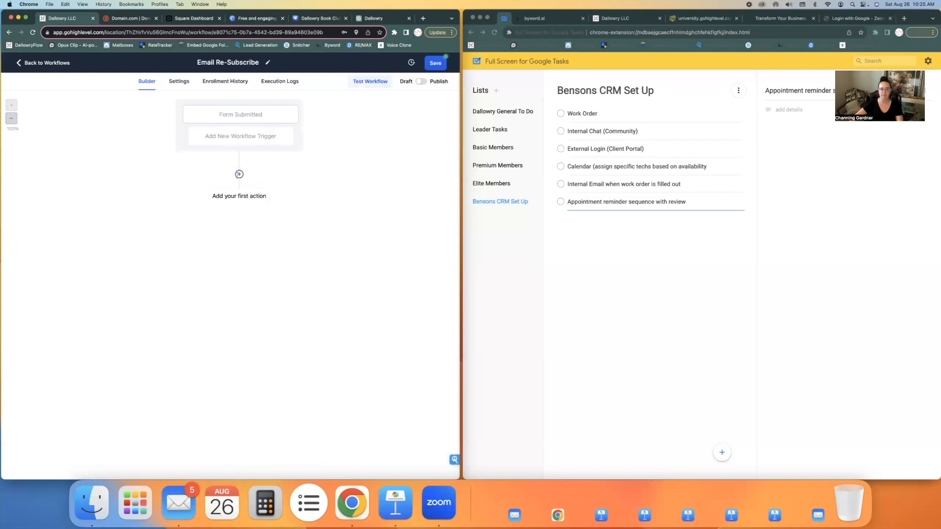
- Add an Enable/Disable DND action that disables DND for the specific channel Email, and save the action
left_click(239, 174)
type("dnd")
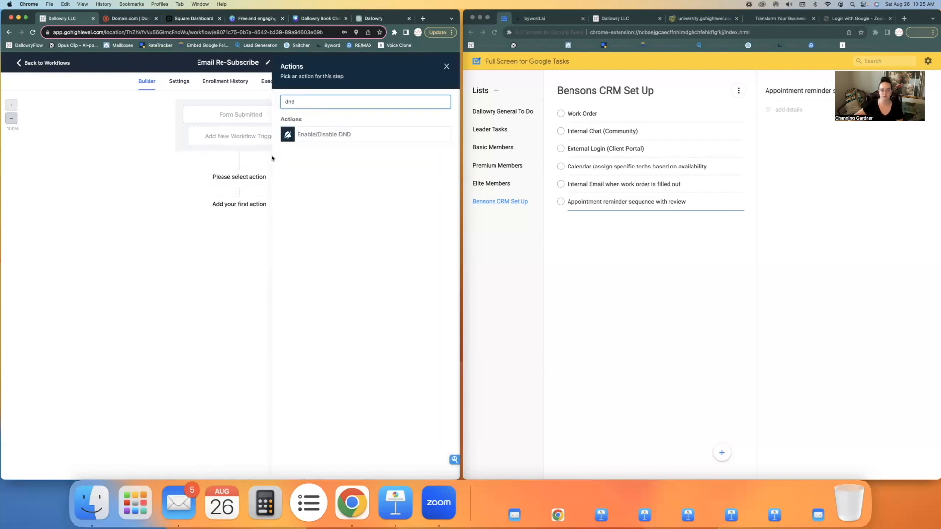
left_click(321, 134)
left_click(317, 149)
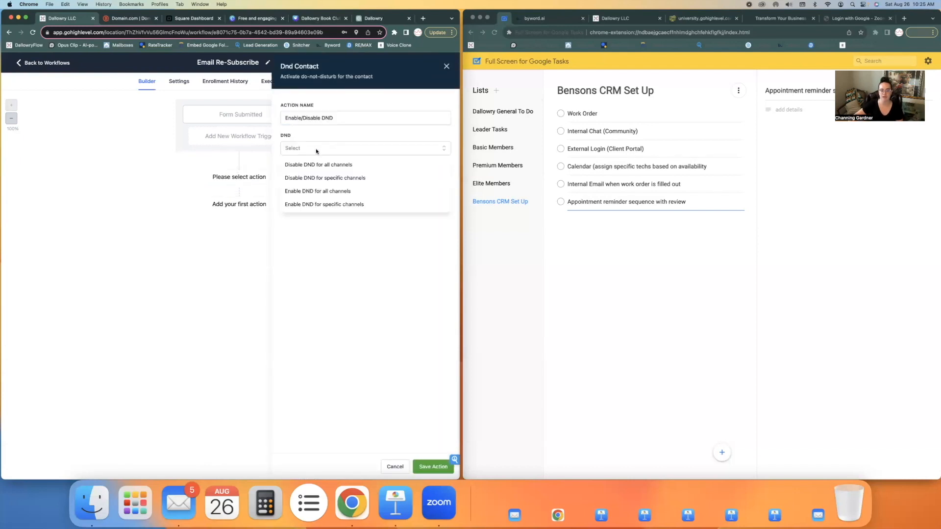
left_click(312, 179)
left_click(309, 179)
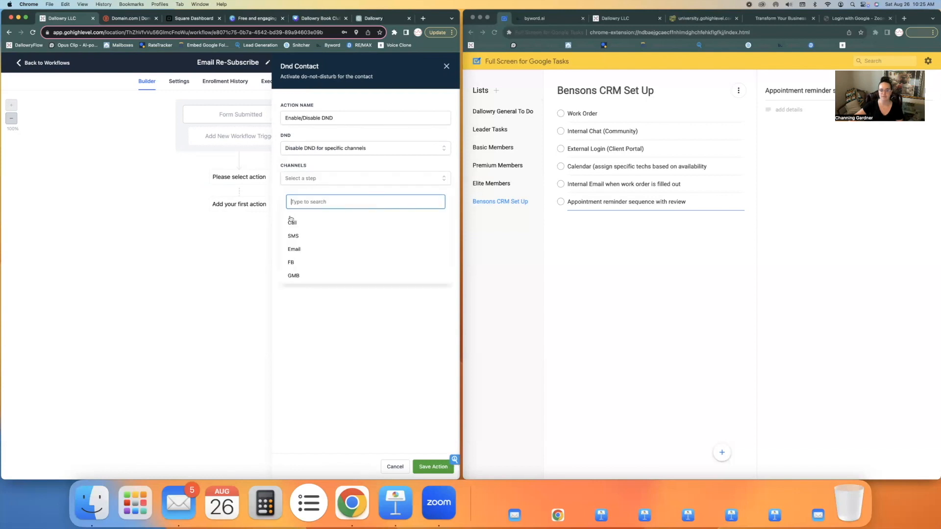
left_click(299, 252)
left_click(431, 466)
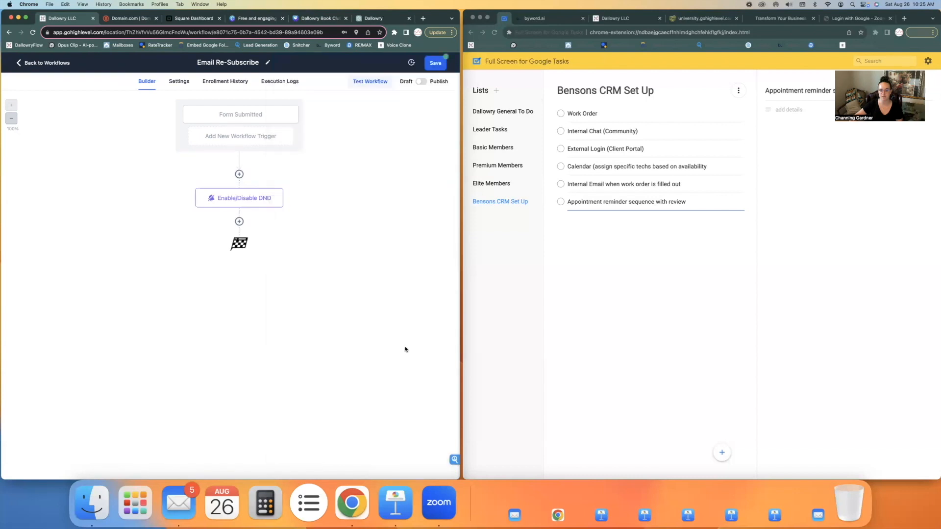
- Publish and save the Email Re-Subscribe workflow, and return to the workflow list
left_click(420, 82)
left_click(432, 67)
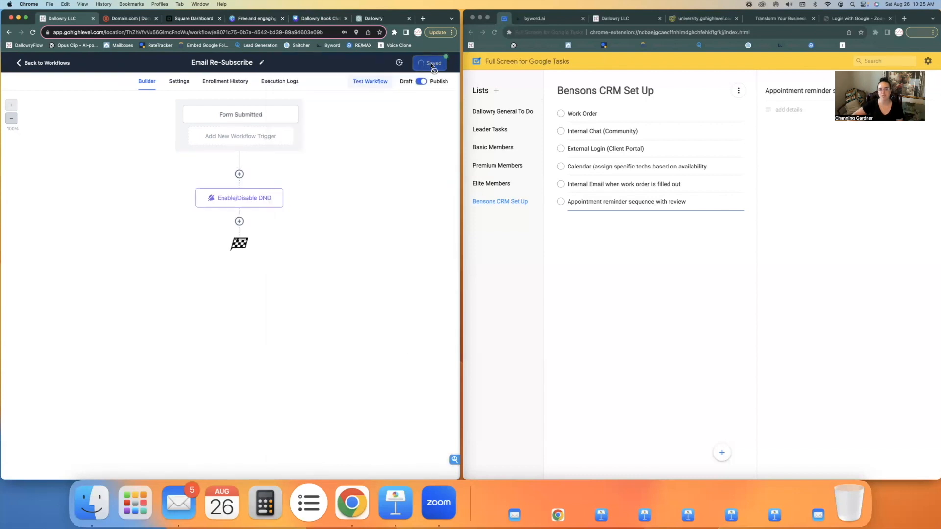
left_click(43, 64)
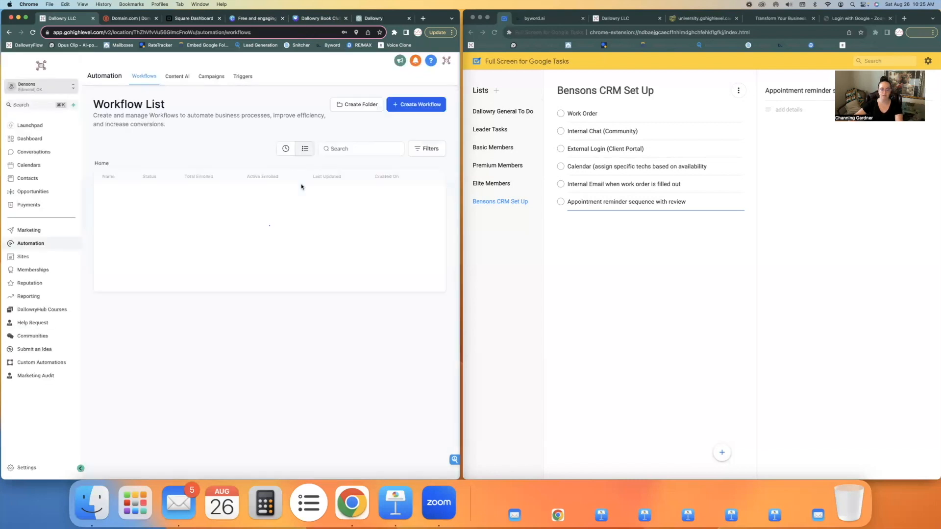
- Open the STOP Unsubscribe workflow and insert a Send SMS action before its Enable/Disable DND action
left_click(110, 260)
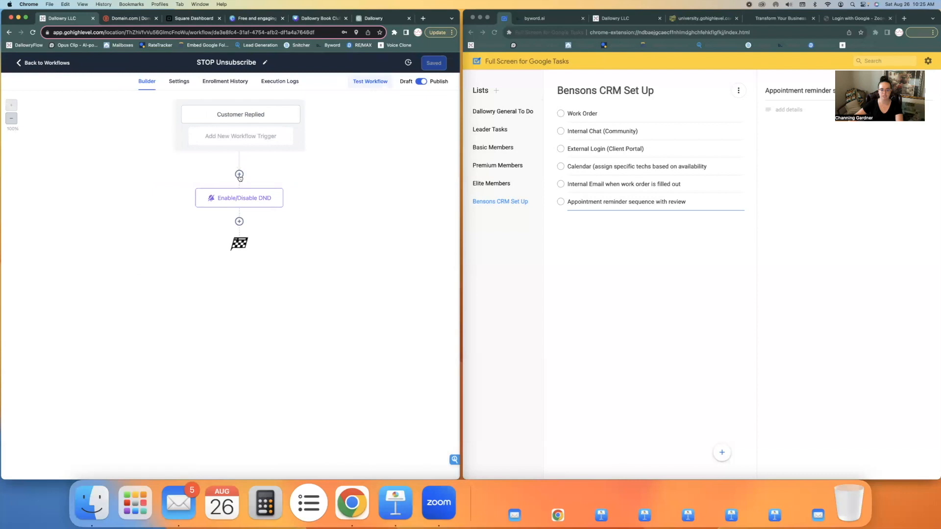
left_click(240, 175)
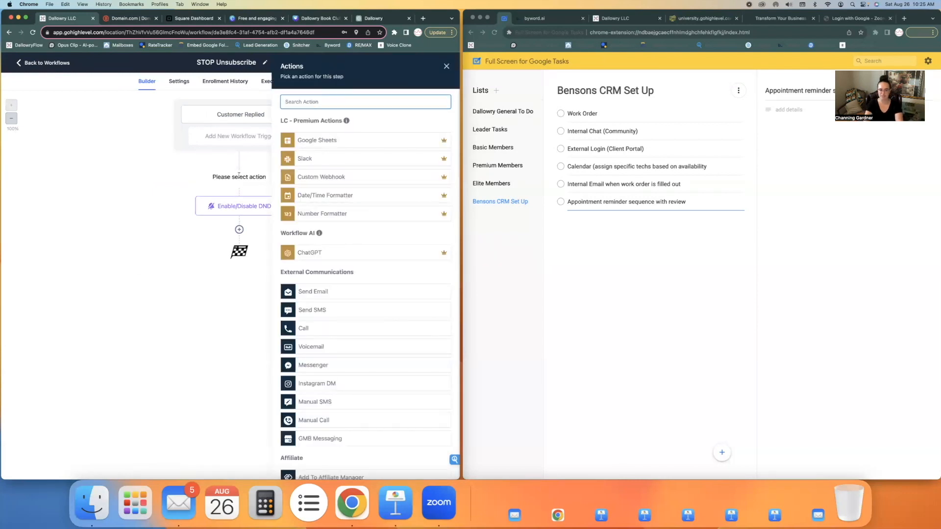
type("sms")
left_click(303, 139)
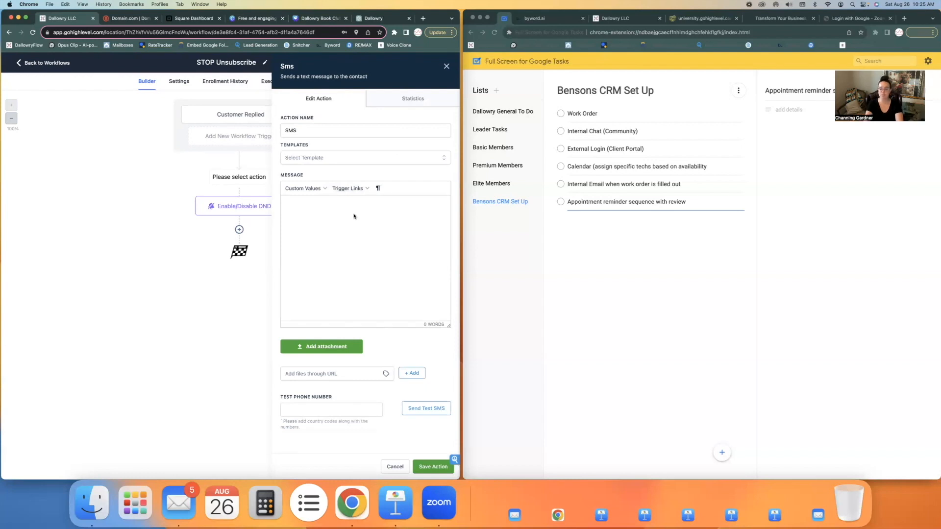
- Write the SMS message "We're sorry to see you go, but we totally understand. If you'd ever like to re-subscribe to Bensons SMS alerts. Just text us START."
type("We're sorry to see you go, but we totally understn")
type("d. If you'e")
type(" ever like to re-")
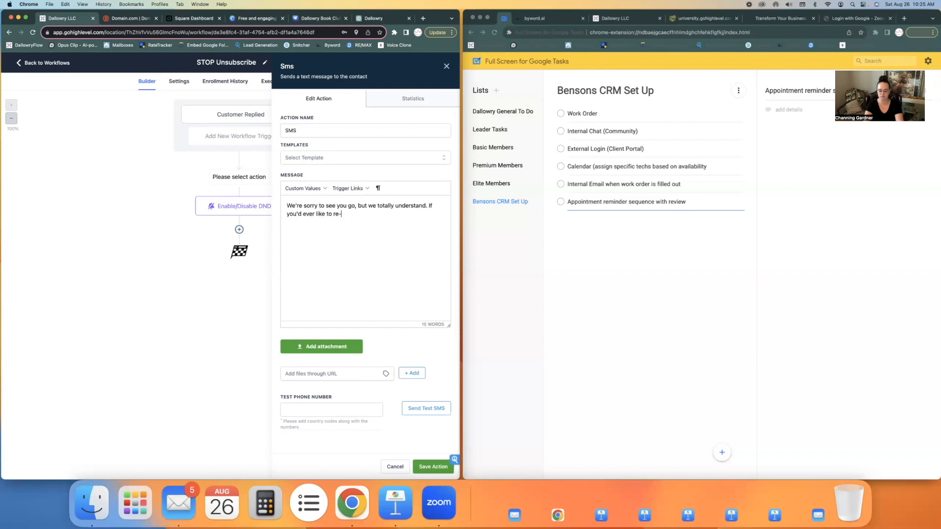
type("subscribe to Bensons SMS aler")
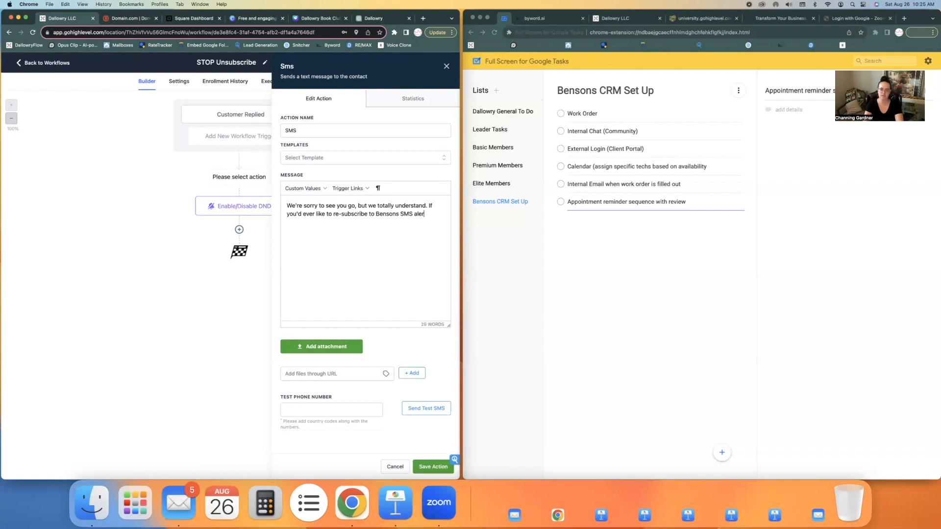
type("ts. Just text us START.")
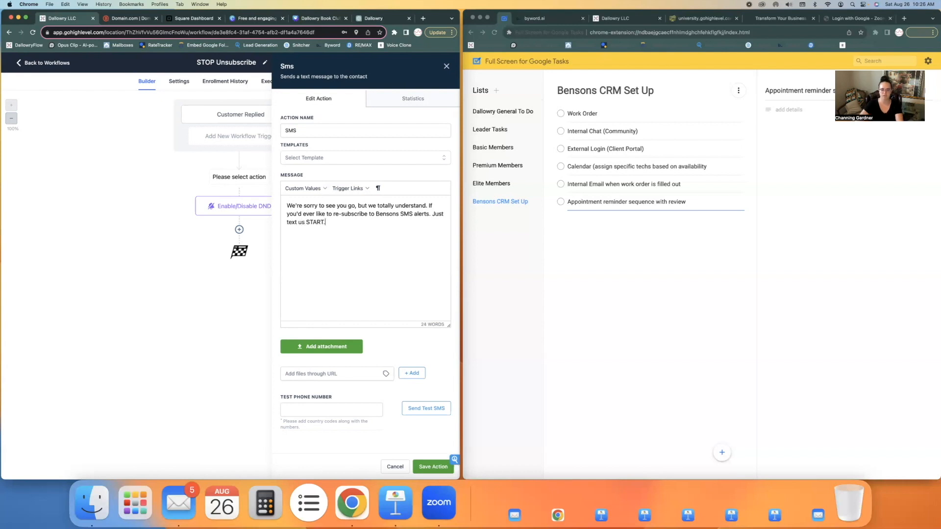
- Save the SMS action and the STOP Unsubscribe workflow, and return to the workflow list
left_click(429, 468)
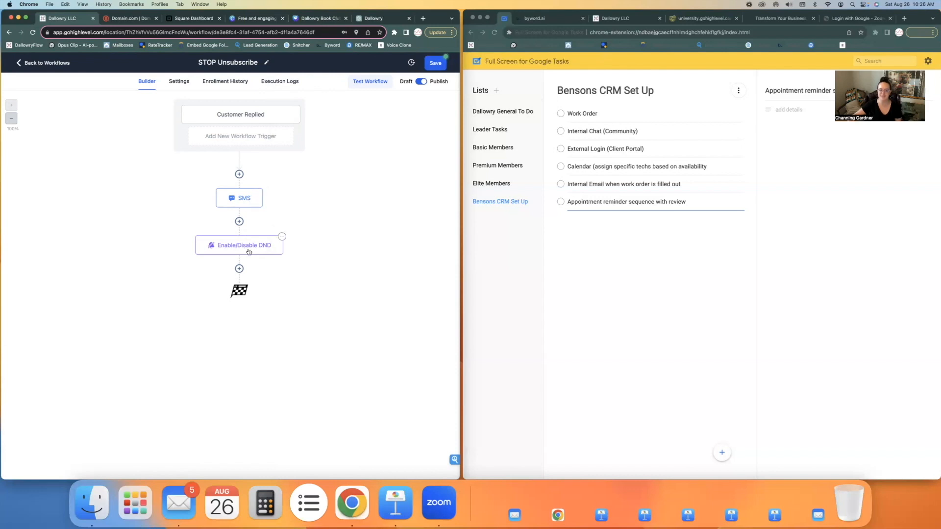
left_click(435, 62)
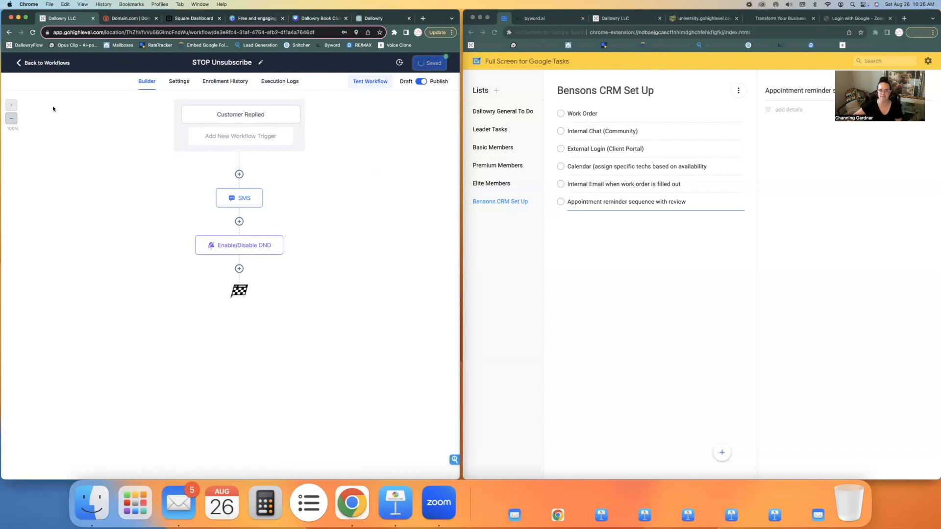
left_click(51, 64)
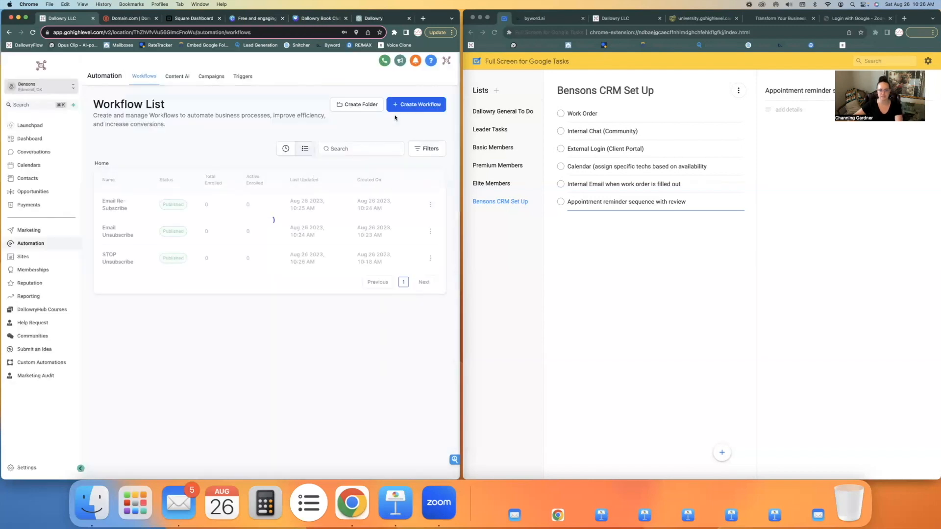
- Create a workflow from scratch and name it "START Subscribe"
left_click(402, 106)
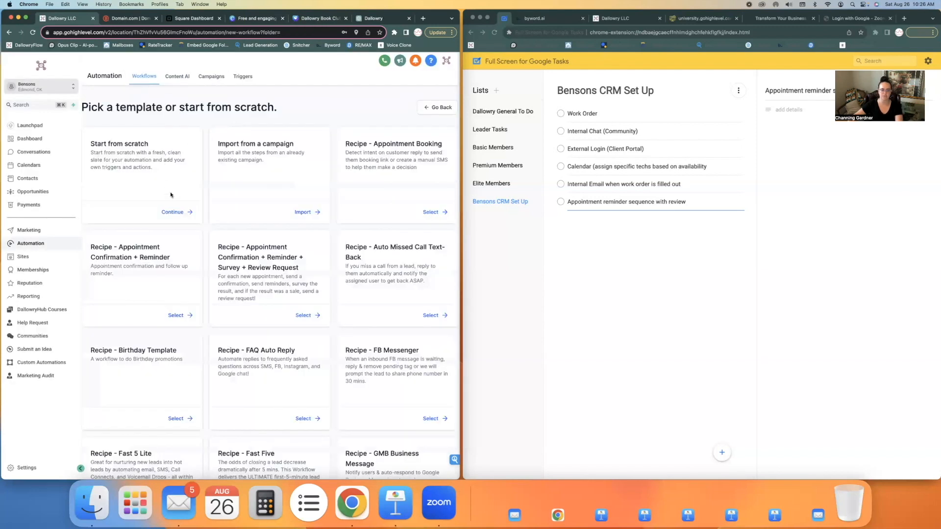
left_click(175, 211)
left_click(219, 61)
type("START Subscribe")
key("Return")
- Add a Customer Replied trigger with a Contains phrase filter set to "START", and save it
left_click(224, 111)
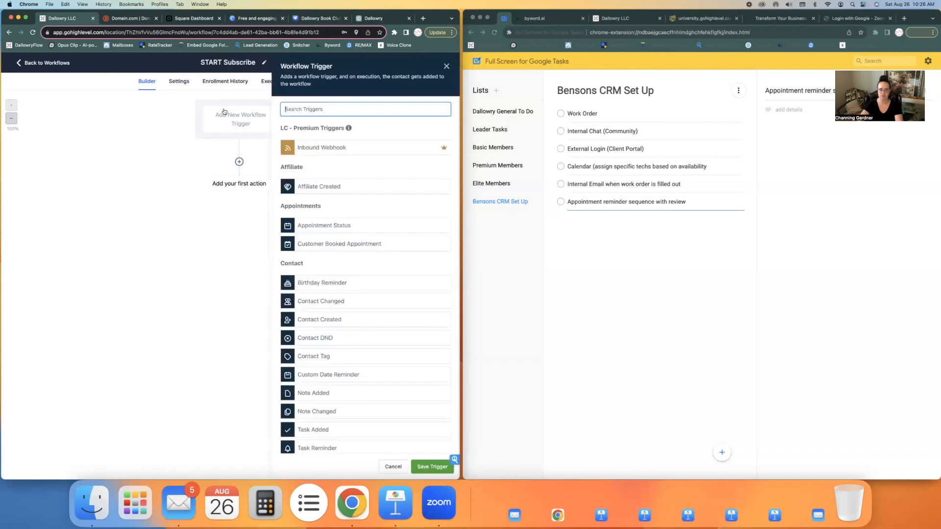
type("rep")
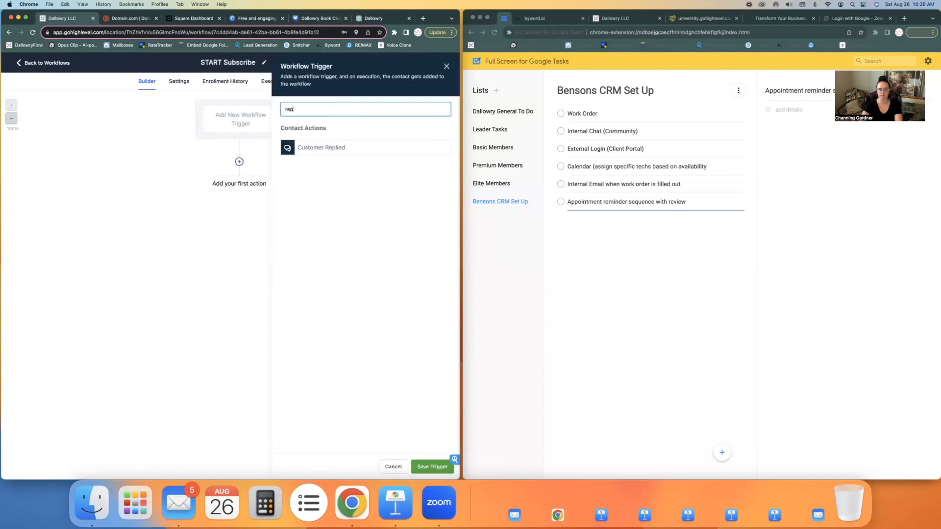
left_click(321, 149)
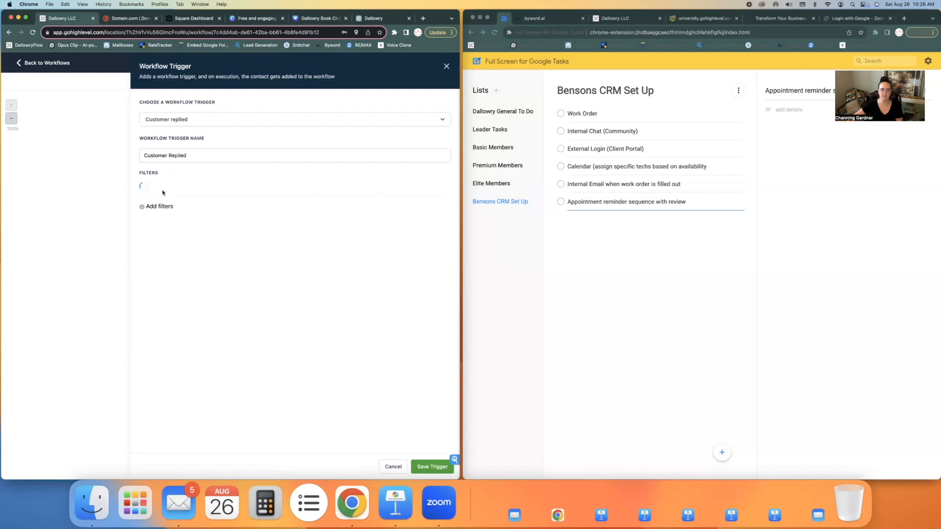
left_click(164, 192)
left_click(183, 242)
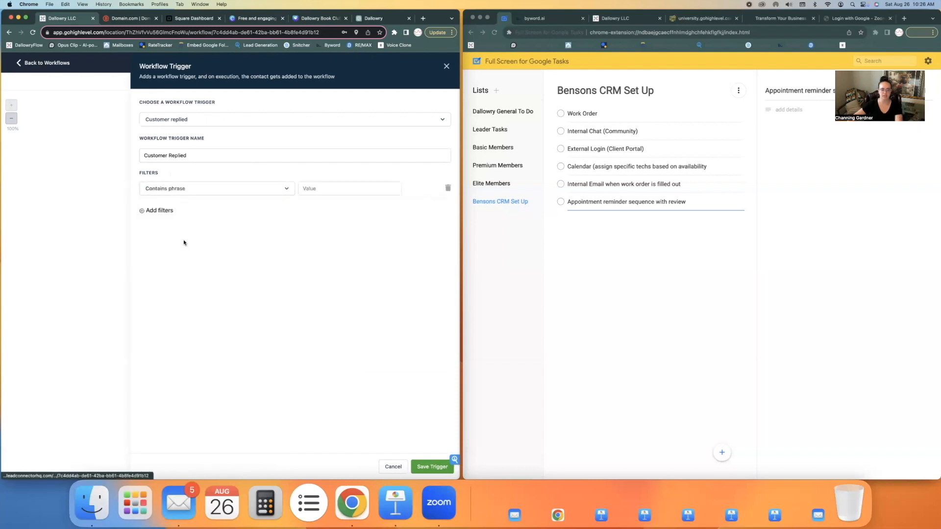
left_click(343, 189)
type("START")
left_click(429, 467)
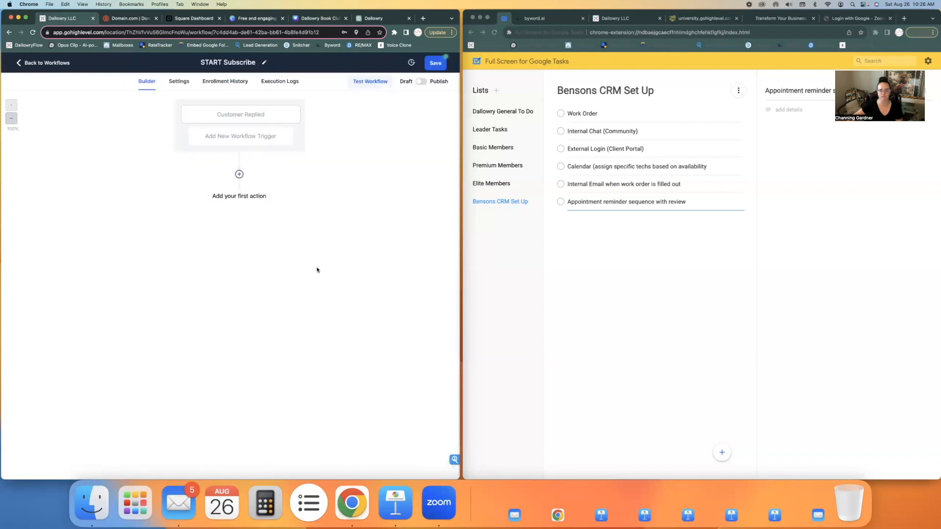
- Add an Enable/Disable DND action that disables DND for the specific channel SMS, and publish and save the START Subscribe workflow
left_click(239, 175)
type("dnd")
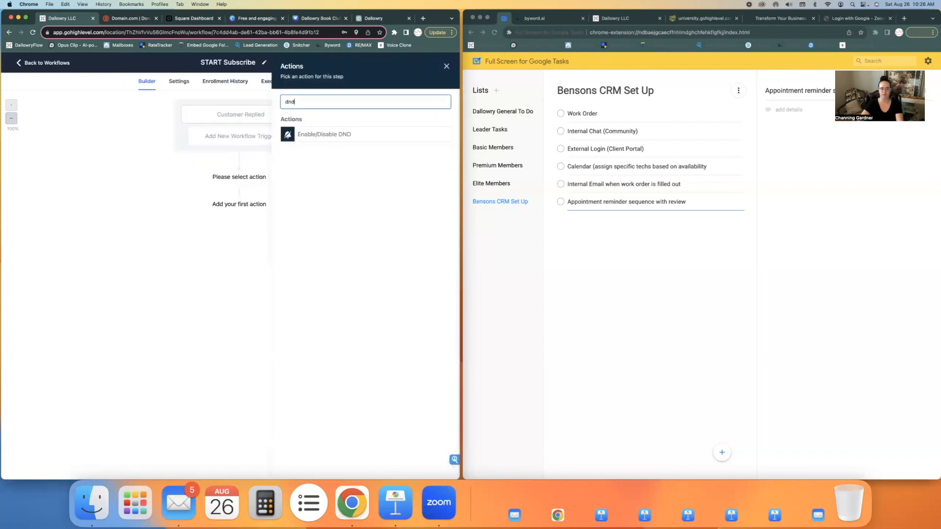
left_click(322, 134)
left_click(321, 151)
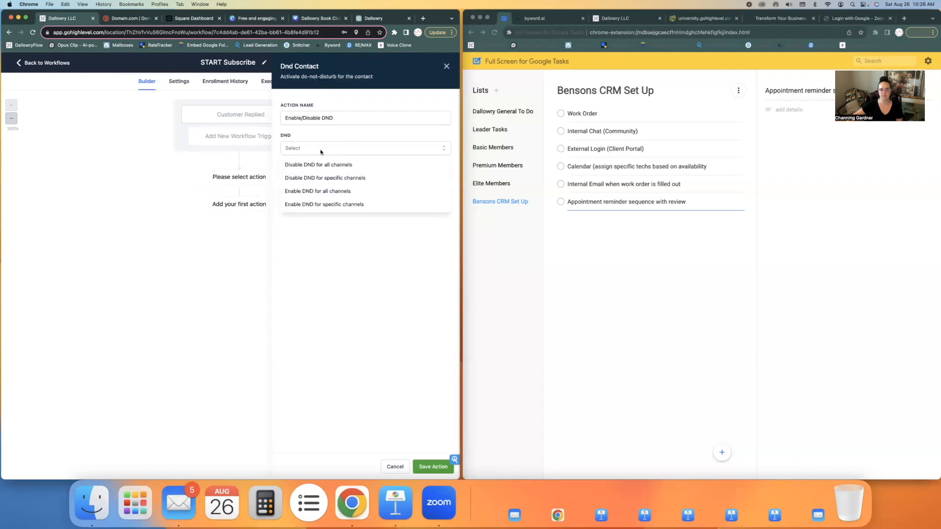
left_click(316, 178)
left_click(313, 179)
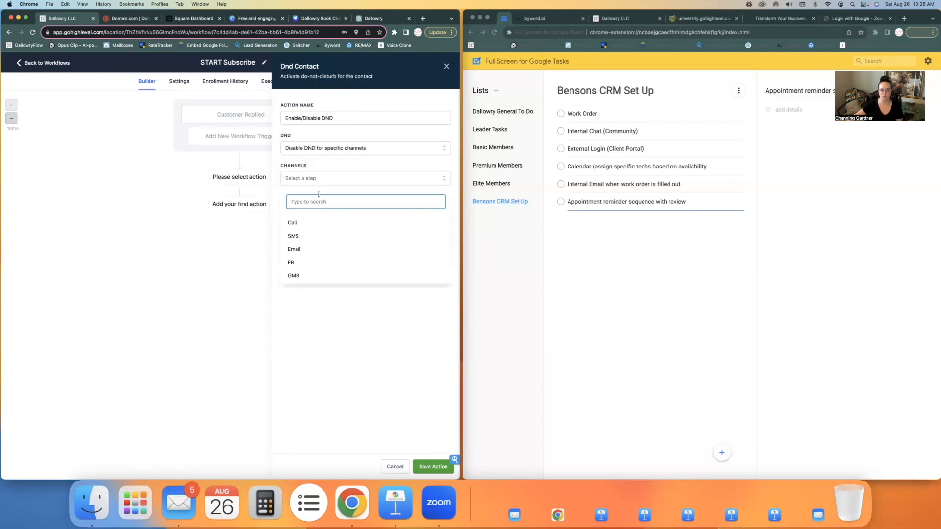
left_click(314, 239)
left_click(411, 385)
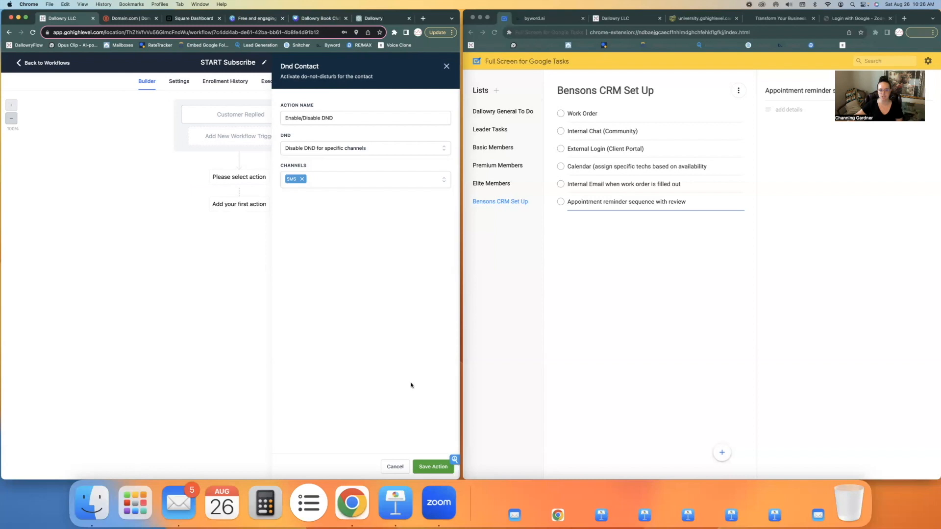
left_click(427, 468)
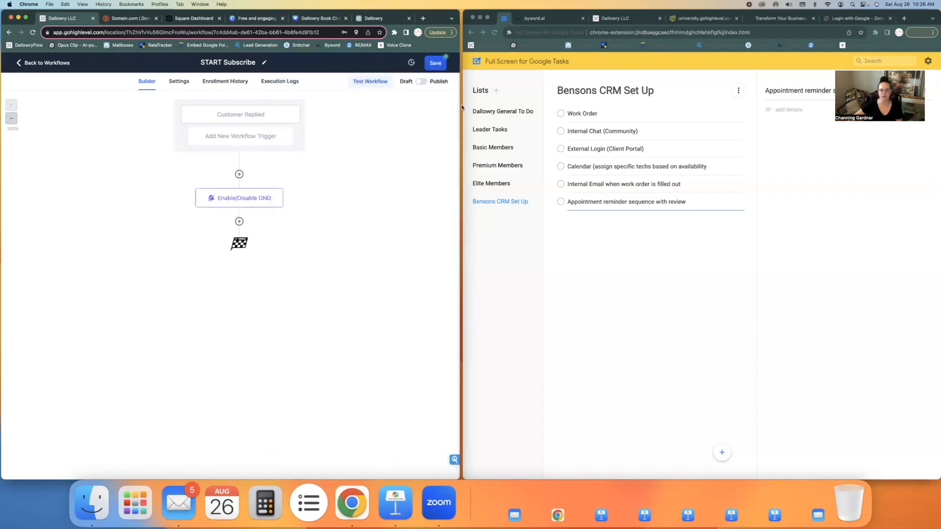
left_click(422, 82)
left_click(433, 63)
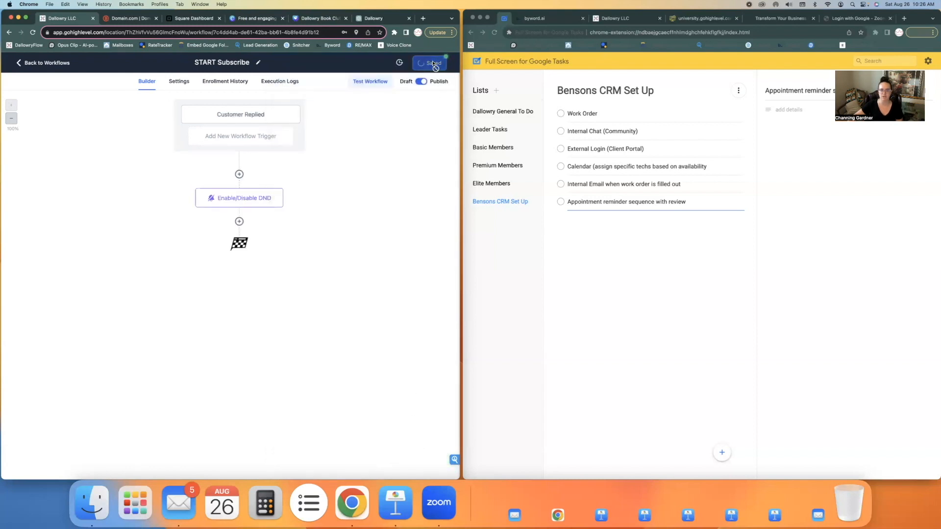
- Add a Send SMS action after Enable/Disable DND reading "Welcome back! We've missed you. Stay tuned for more Bensons' news coming soon!" and save the workflow
left_click(239, 221)
type("sms")
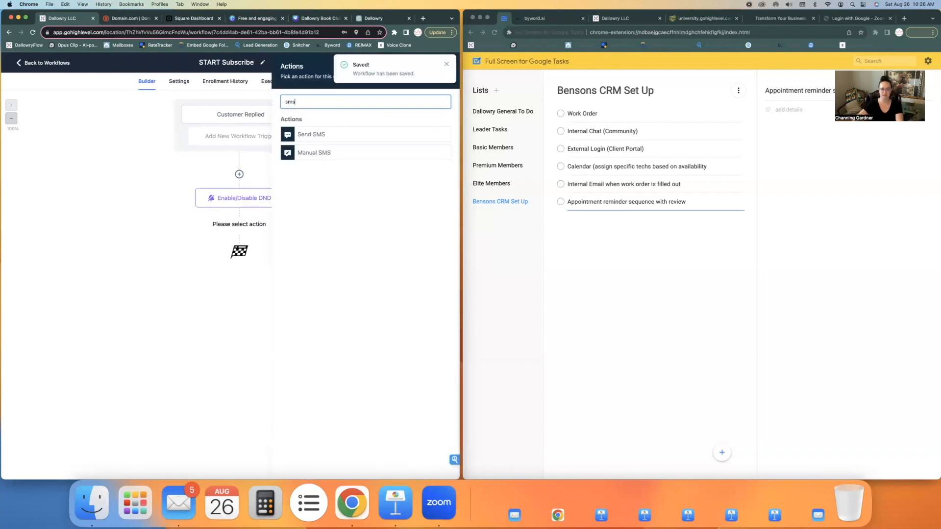
left_click(314, 135)
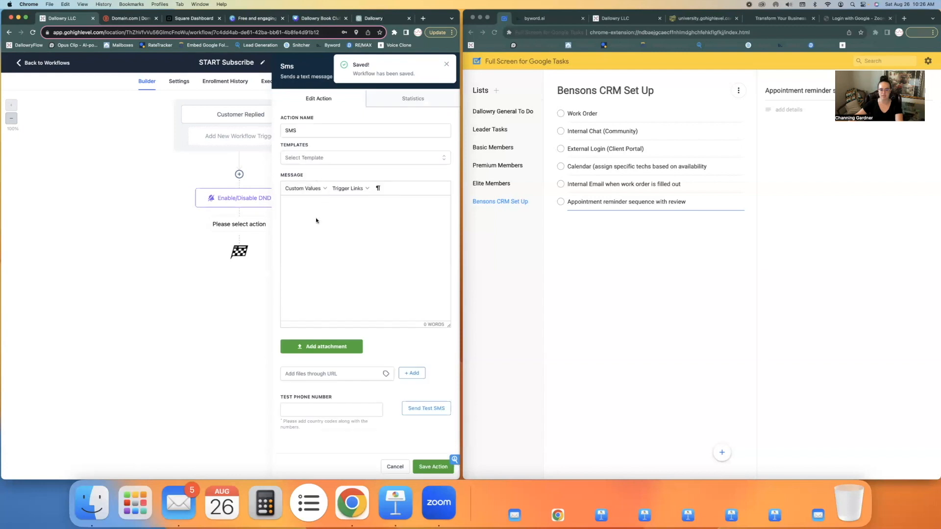
type("Welcome b")
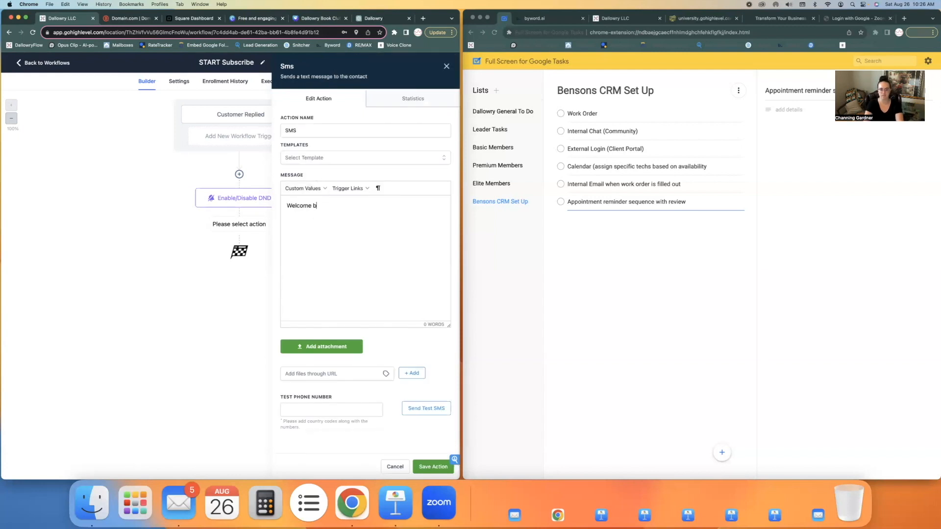
type("ack! We've missed you. Stay tuned for more Bensons")
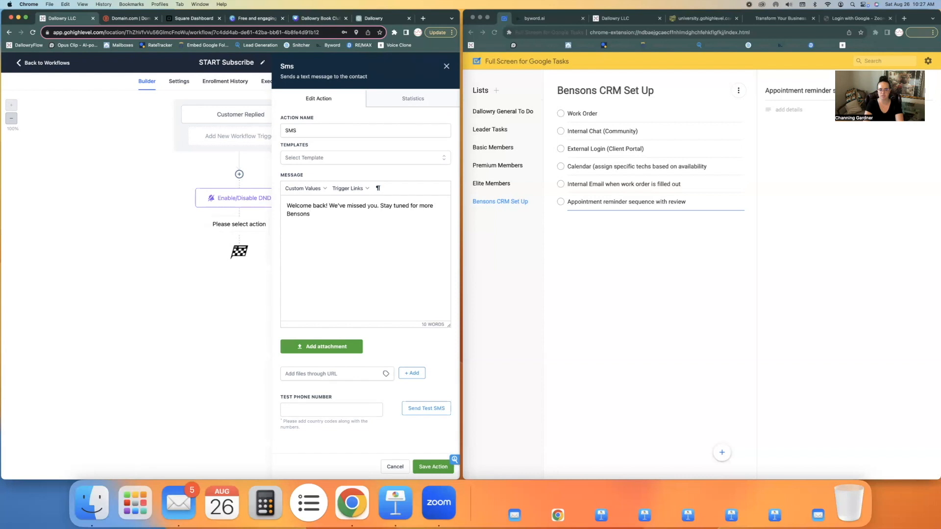
type("' news coming soon!")
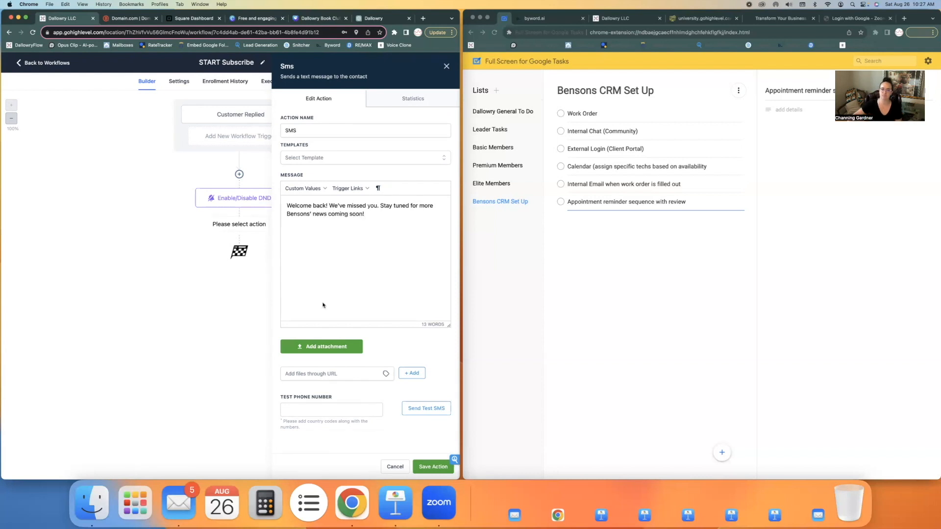
left_click(428, 467)
left_click(434, 64)
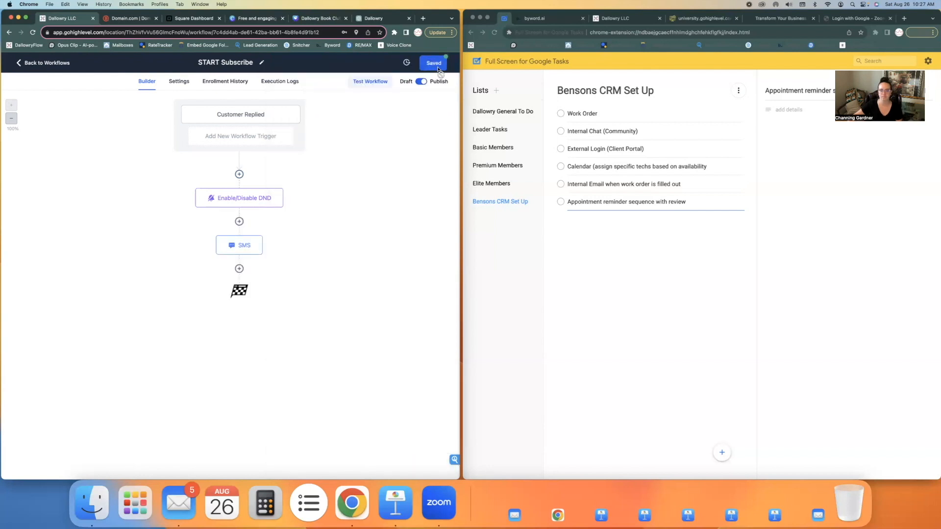